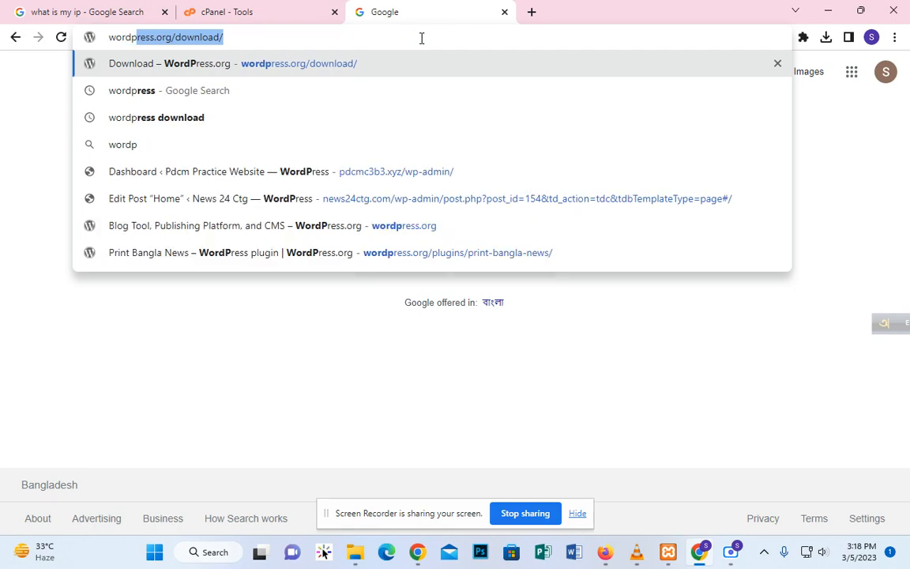
Load wordpress.org/download and reach the WordPress 6.1.1 download button.
key(Return)
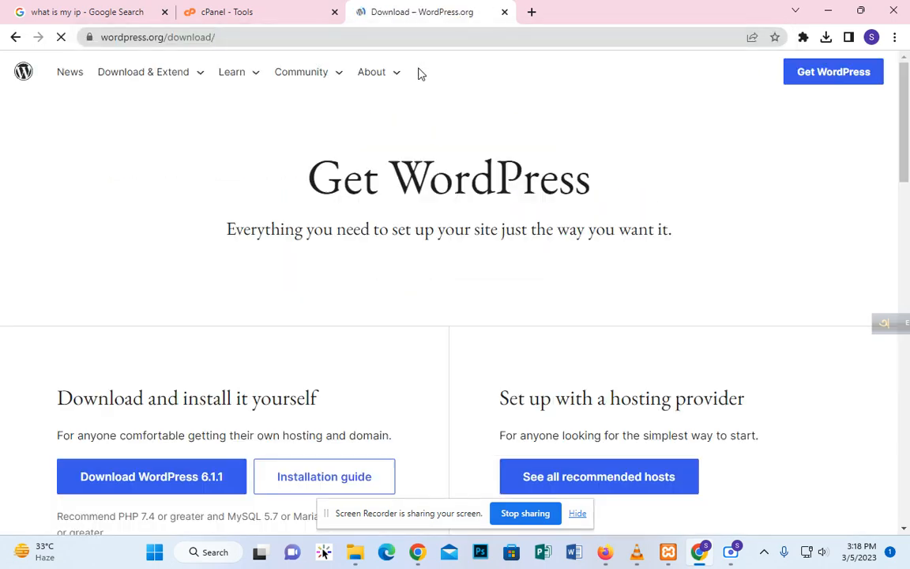
click(69, 79)
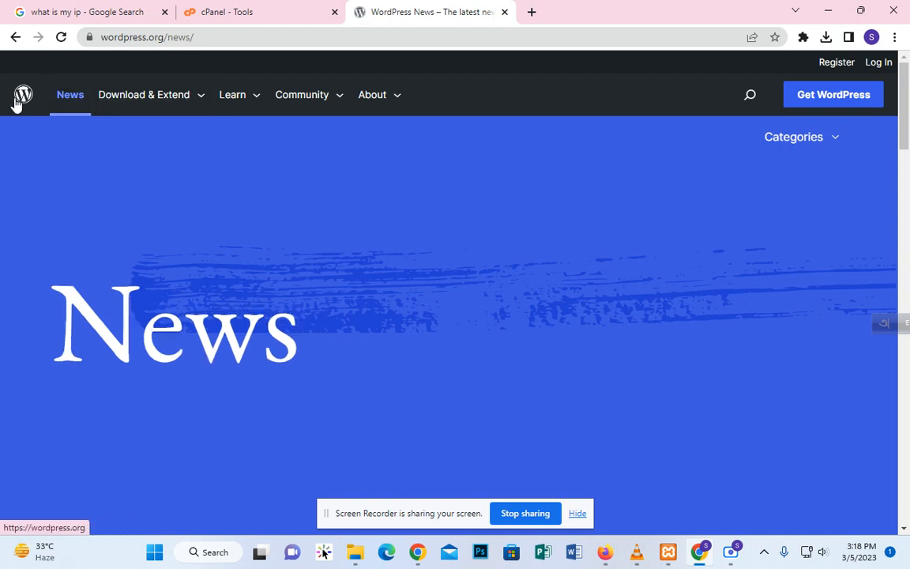
click(16, 98)
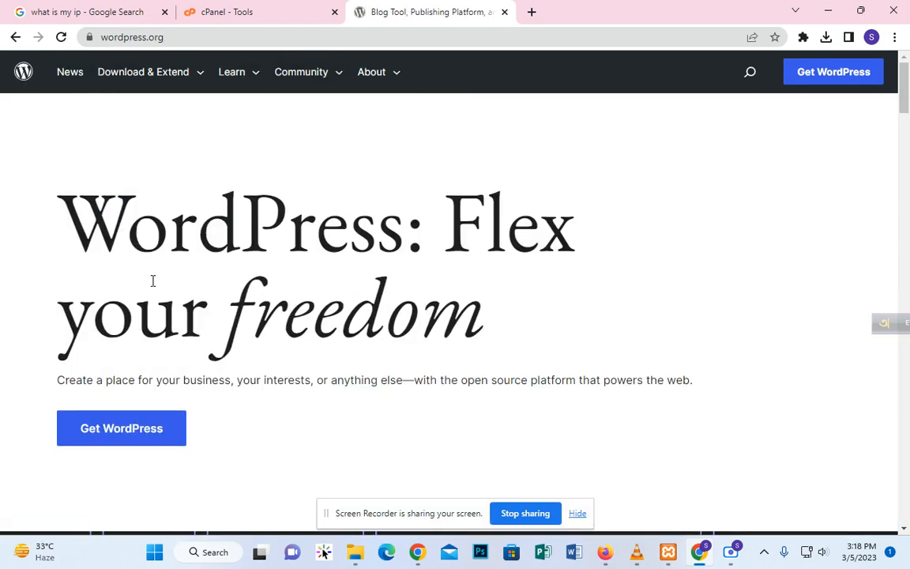
click(155, 442)
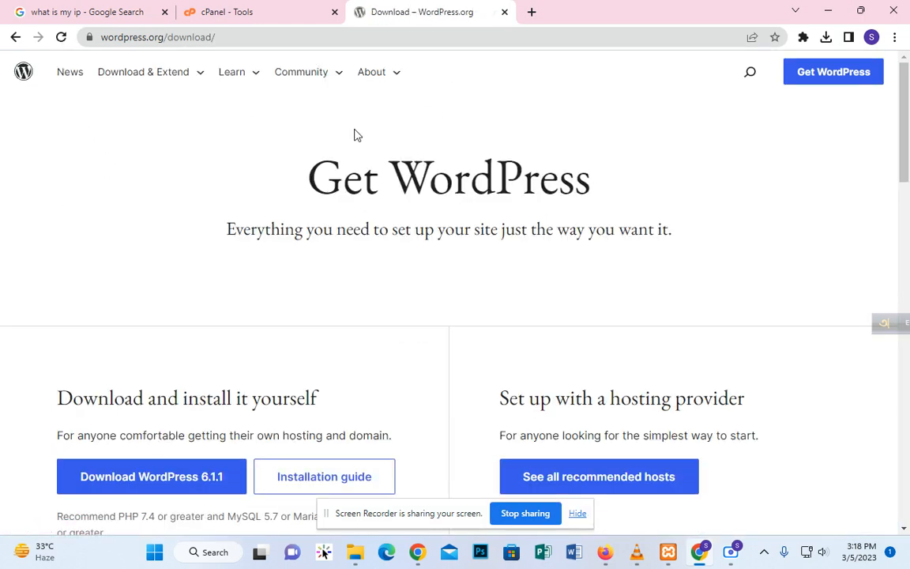
scroll(354, 135, down, 3)
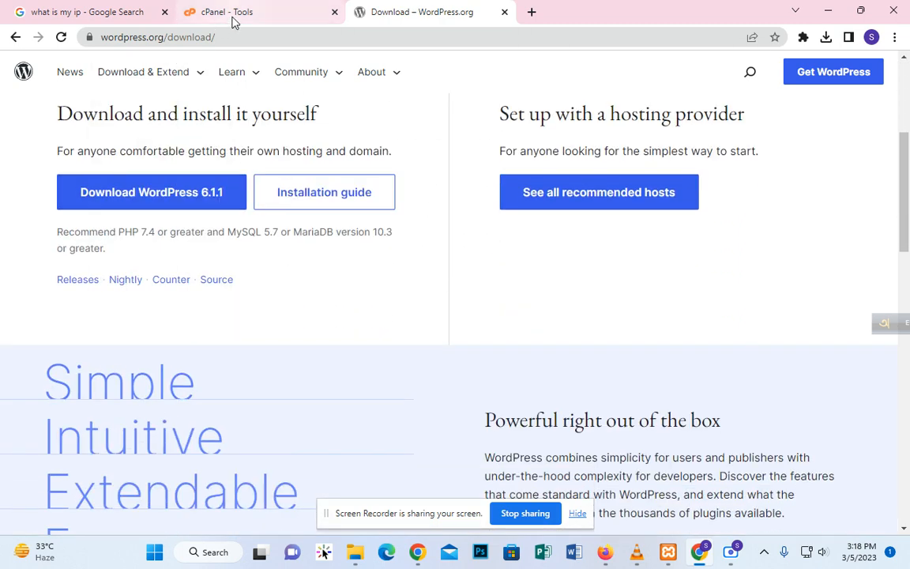
click(234, 16)
Open cPanel's File Manager in a separate tab listing public_html, mail and tmp.
right_click(266, 278)
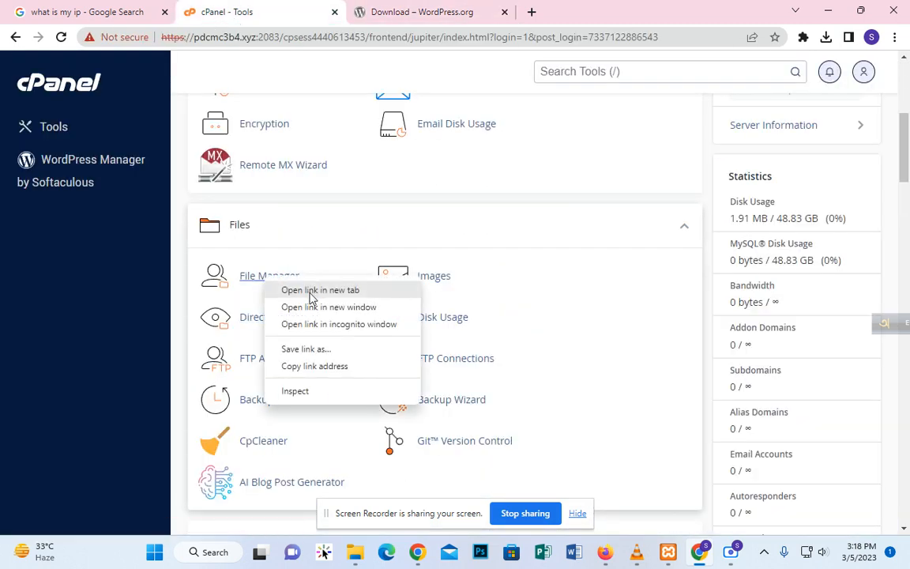
click(312, 291)
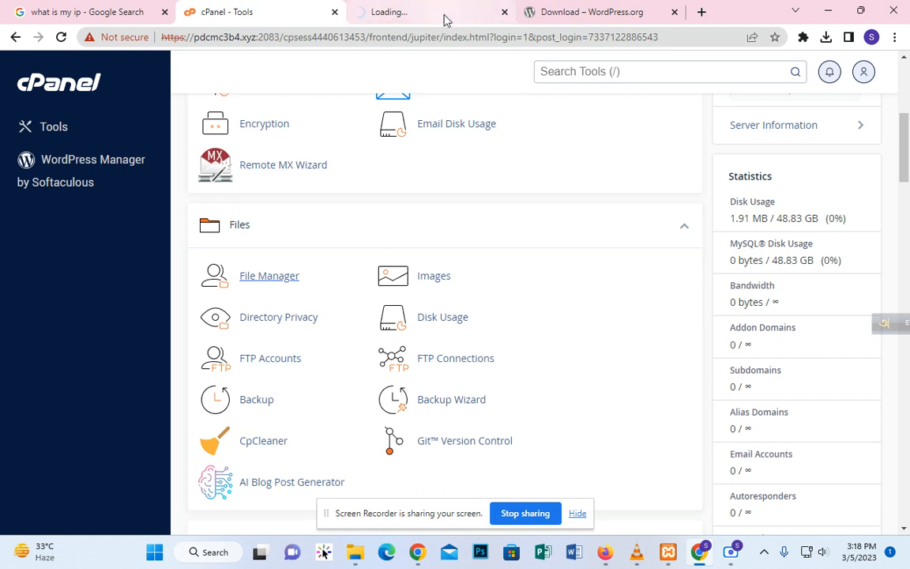
click(445, 20)
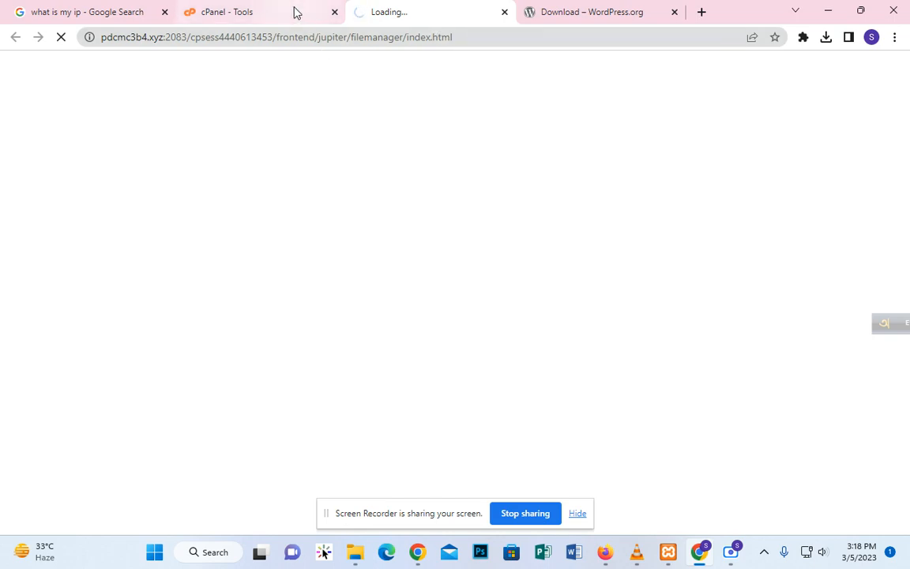
click(295, 12)
click(476, 6)
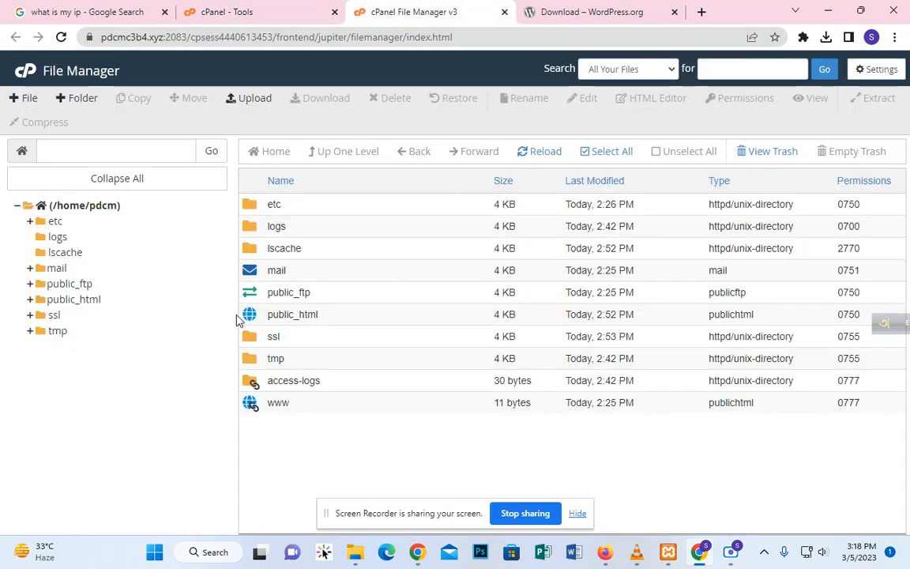
Upload wordpress-6.1.1.zip from the Downloads folder into public_html.
click(89, 304)
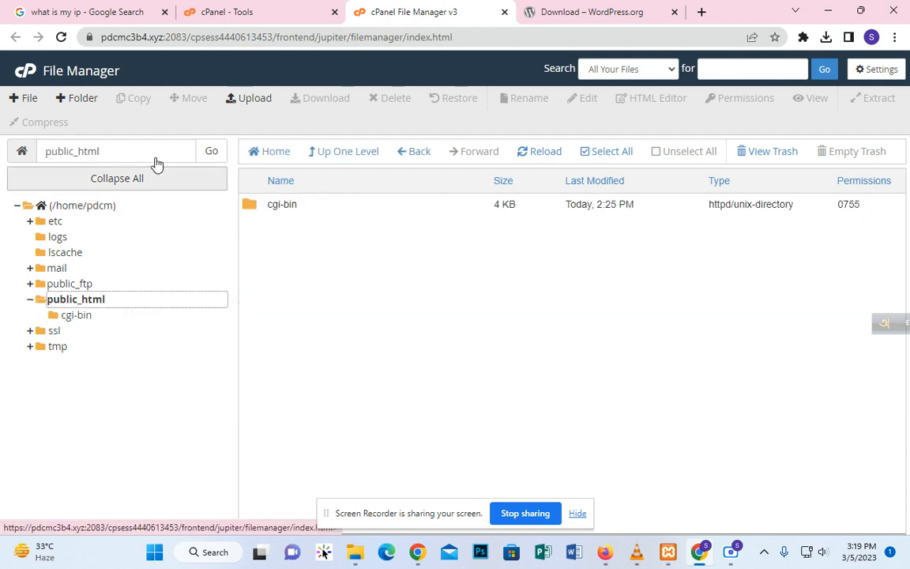
click(270, 102)
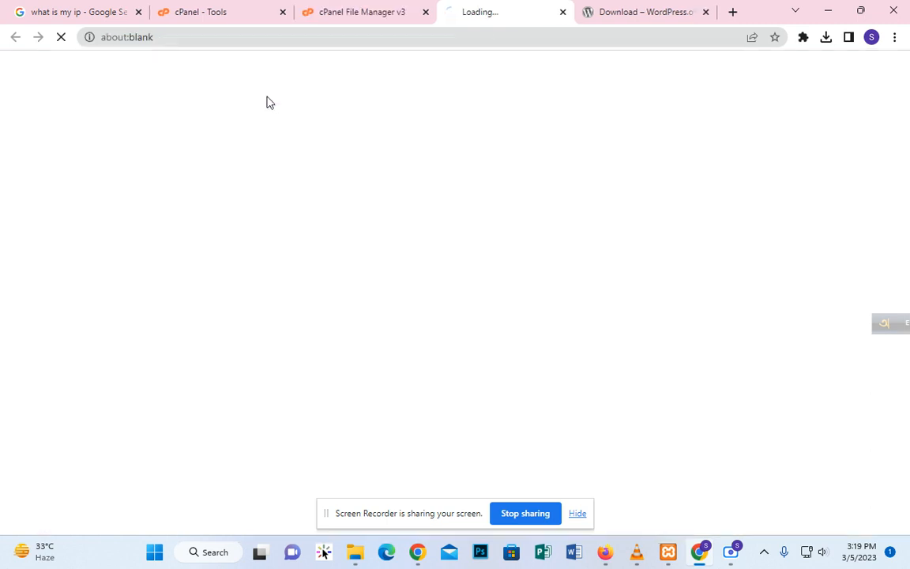
click(355, 12)
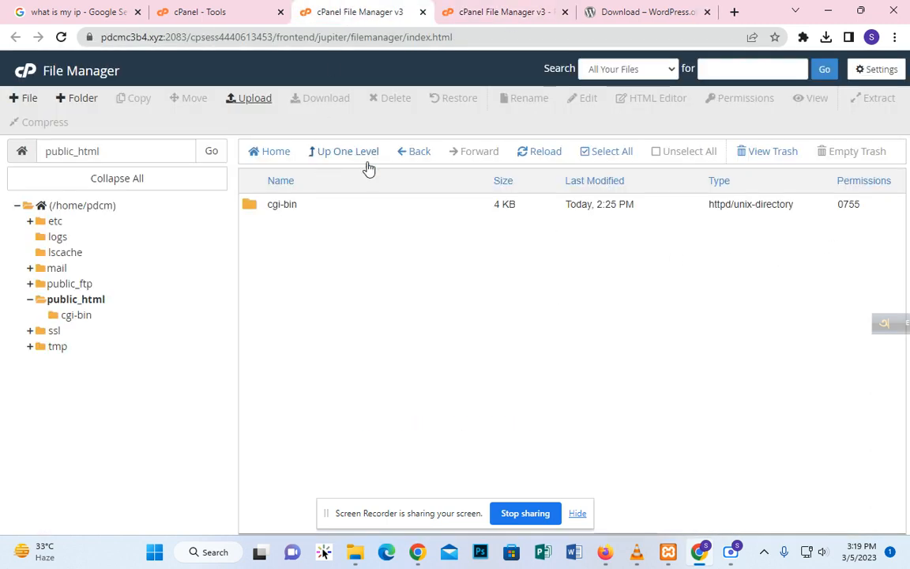
click(252, 99)
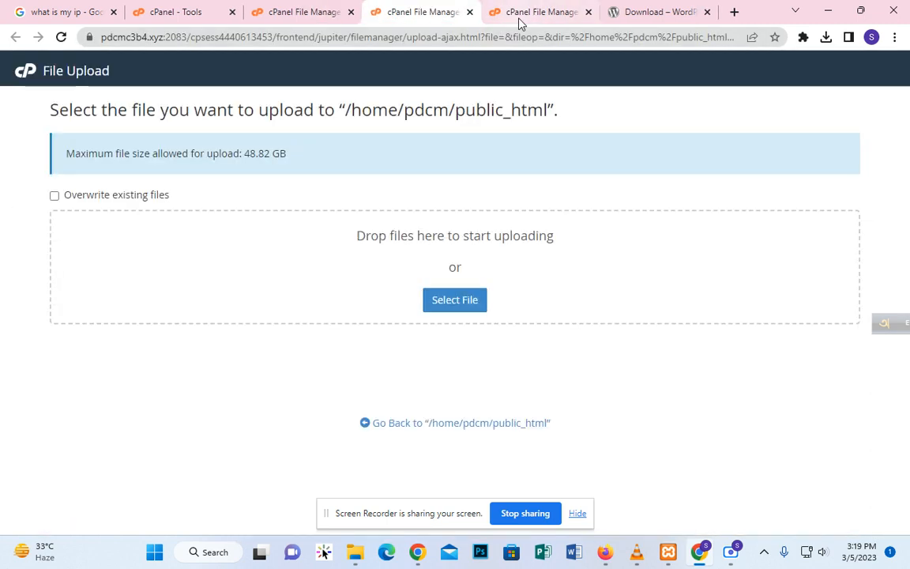
click(441, 307)
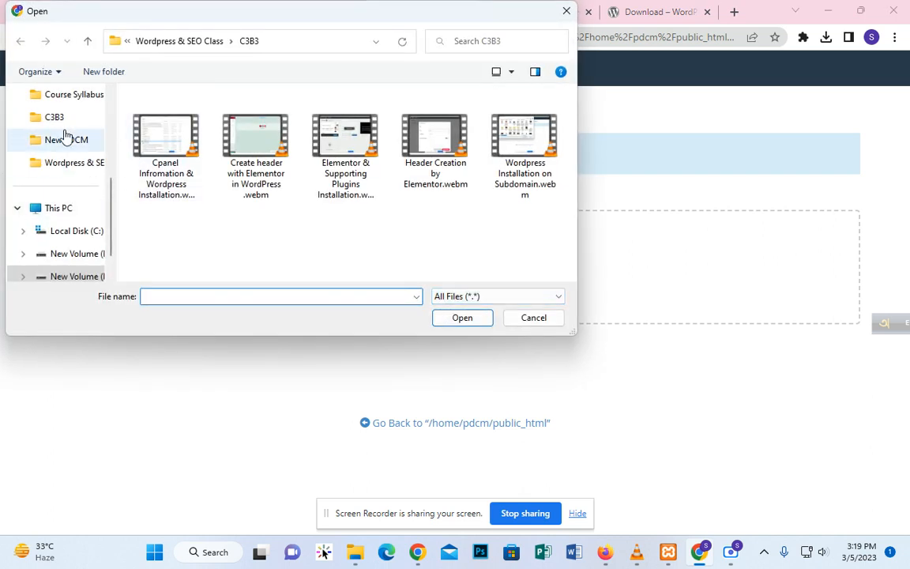
scroll(91, 145, up, 5)
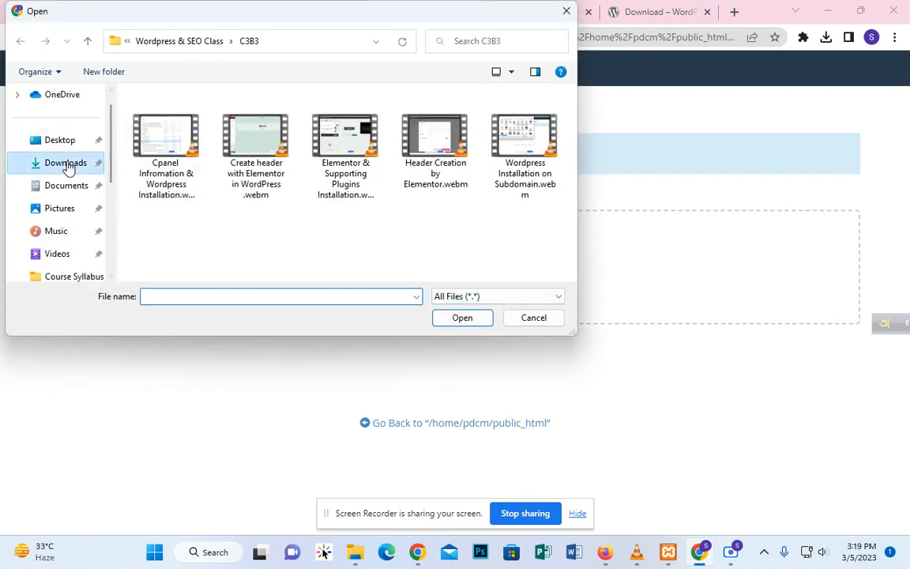
click(65, 163)
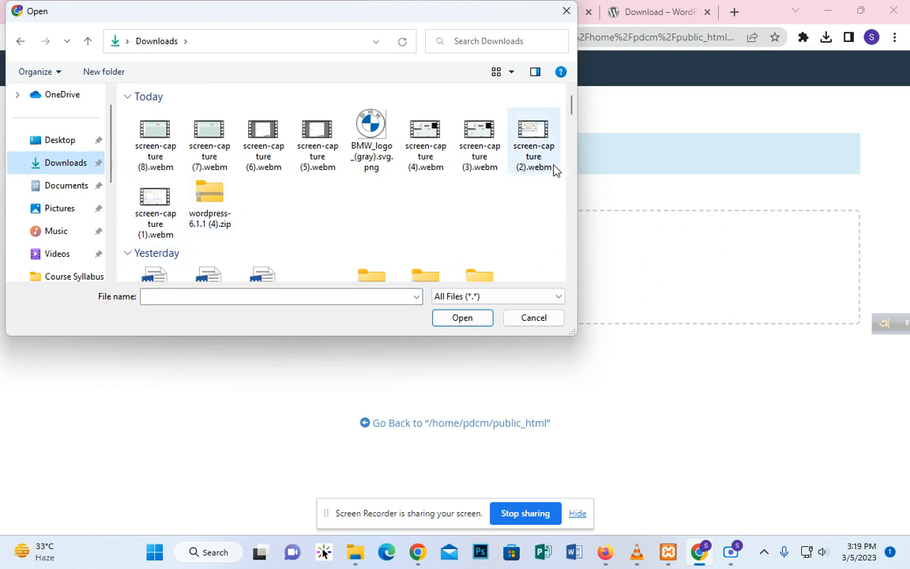
drag(572, 113, 569, 131)
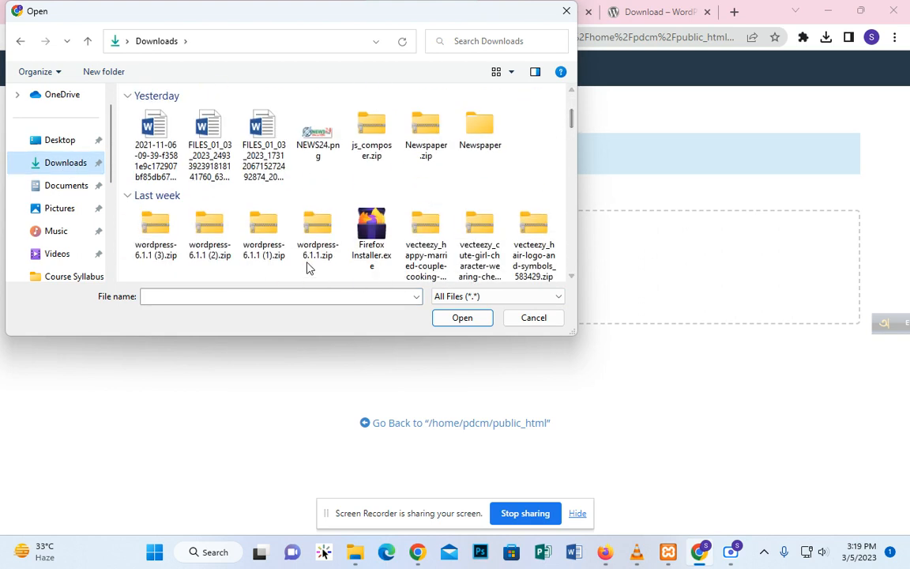
click(316, 237)
click(467, 319)
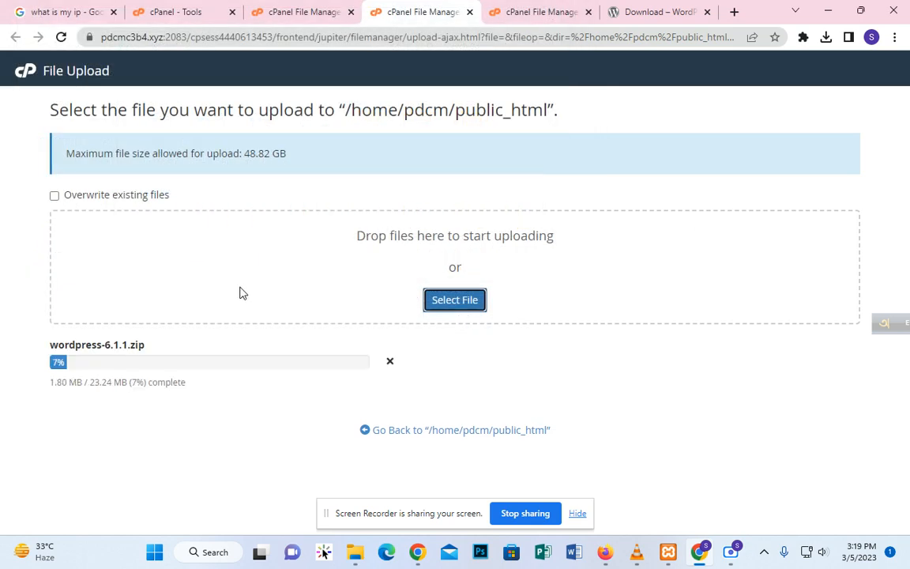
Cancel a duplicate WordPress 6.1.1 download and confirm the upload reached 100%.
click(662, 11)
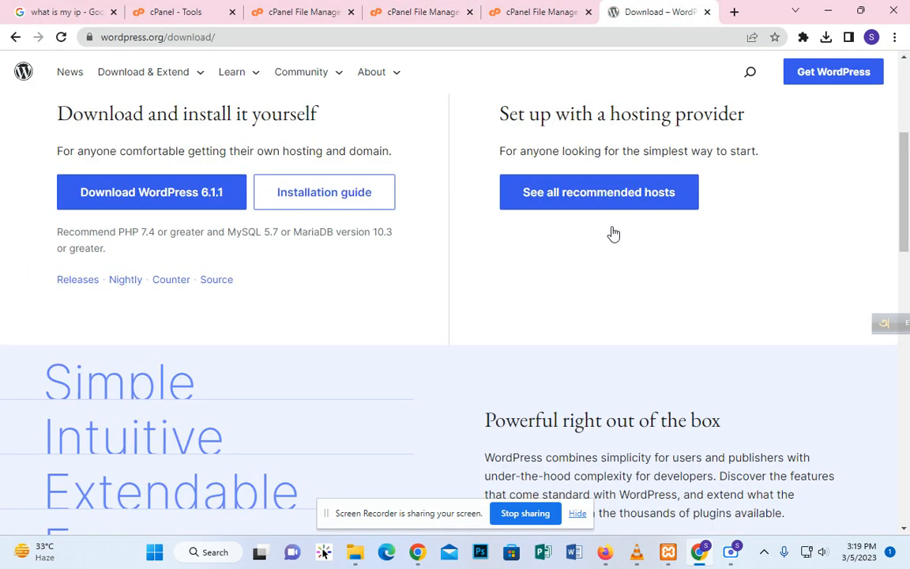
click(167, 209)
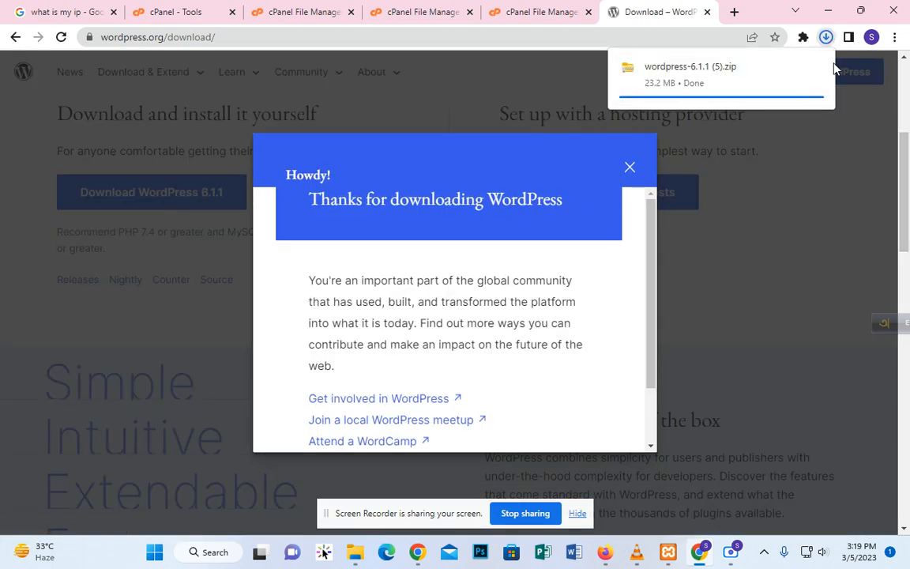
click(815, 67)
click(629, 166)
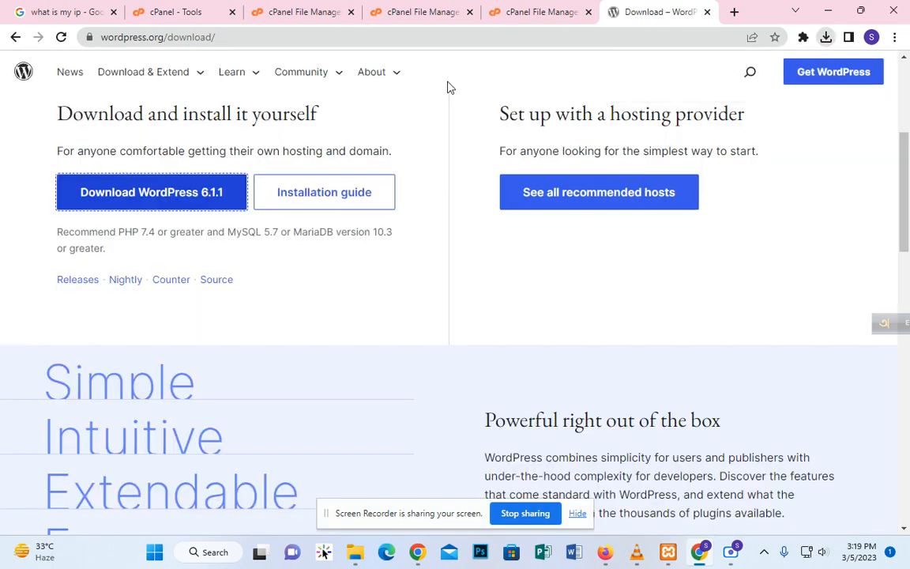
click(500, 15)
click(399, 15)
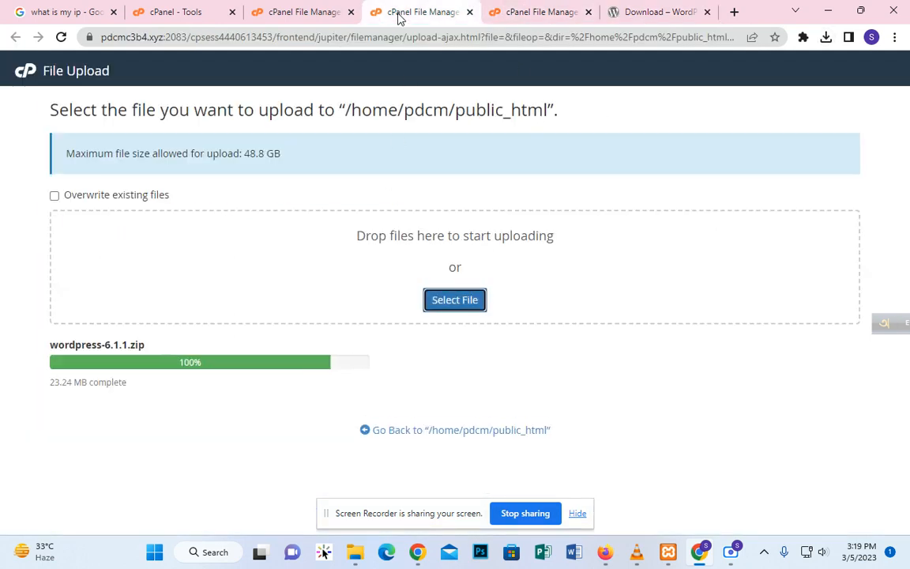
click(286, 9)
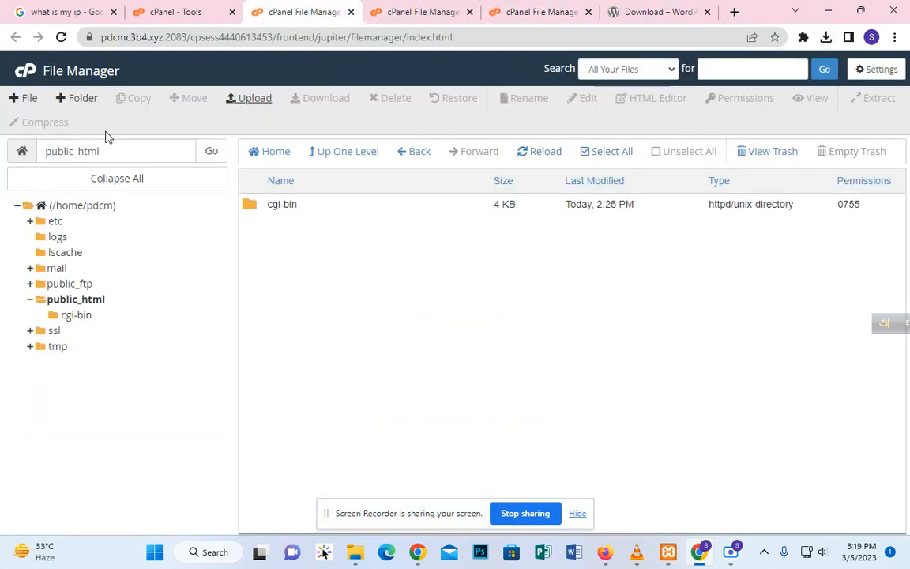
Extract wordpress-6.1.1.zip into /public_html, creating a wordpress folder.
click(86, 299)
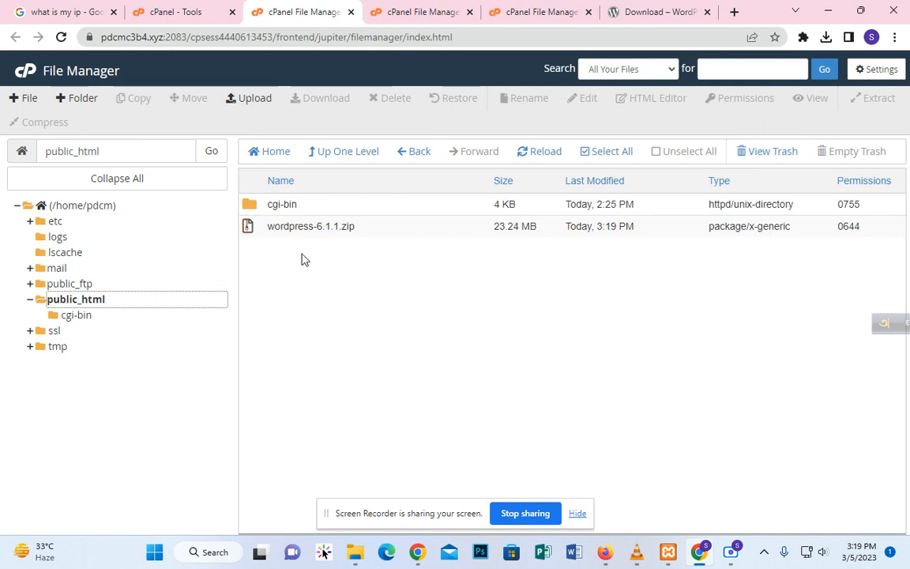
click(261, 233)
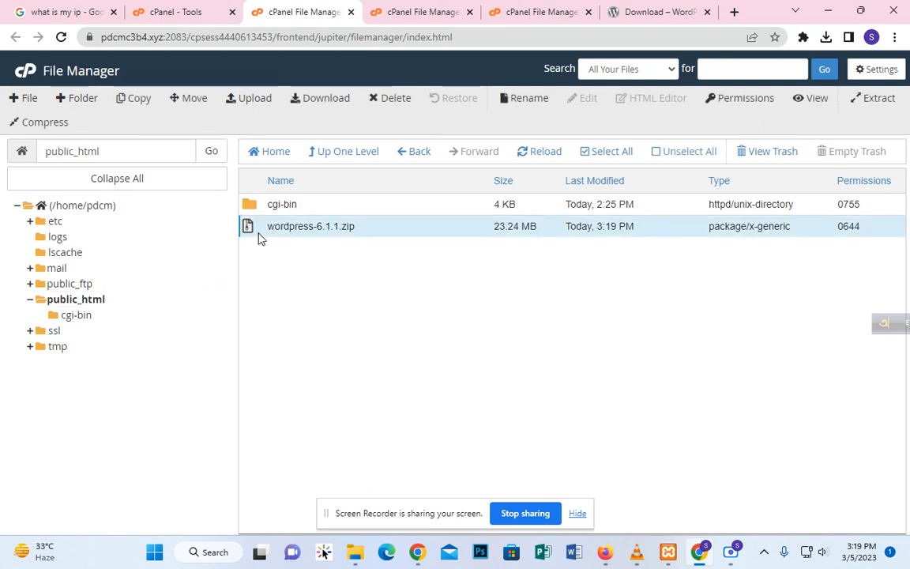
right_click(261, 238)
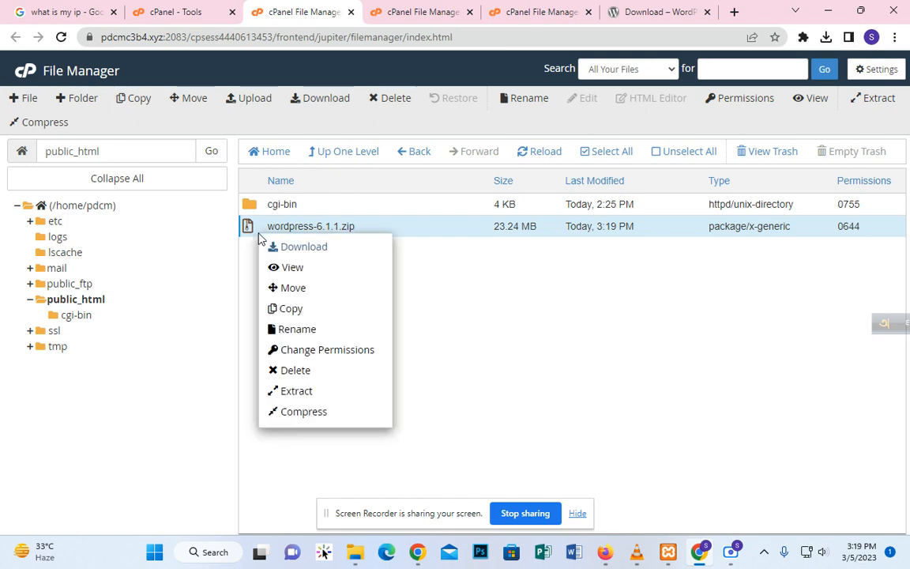
click(284, 397)
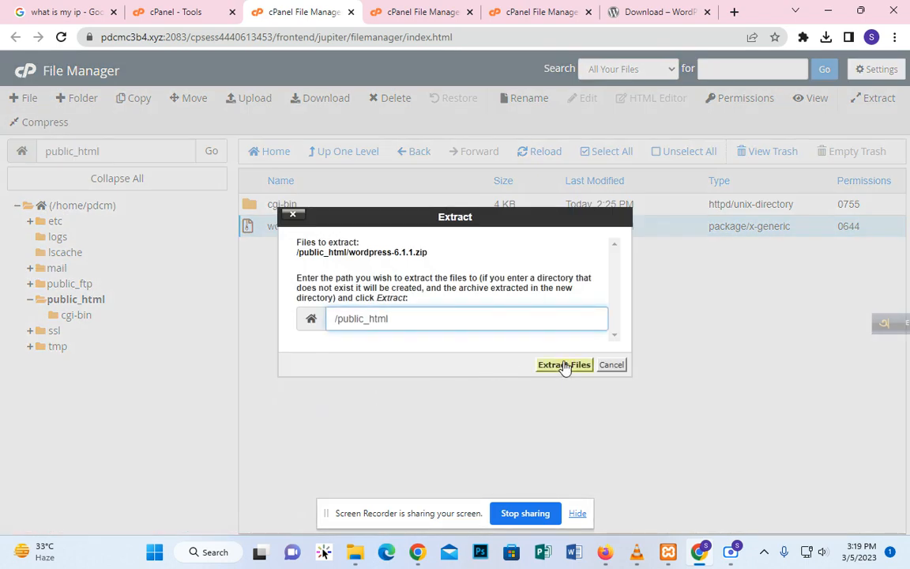
click(564, 366)
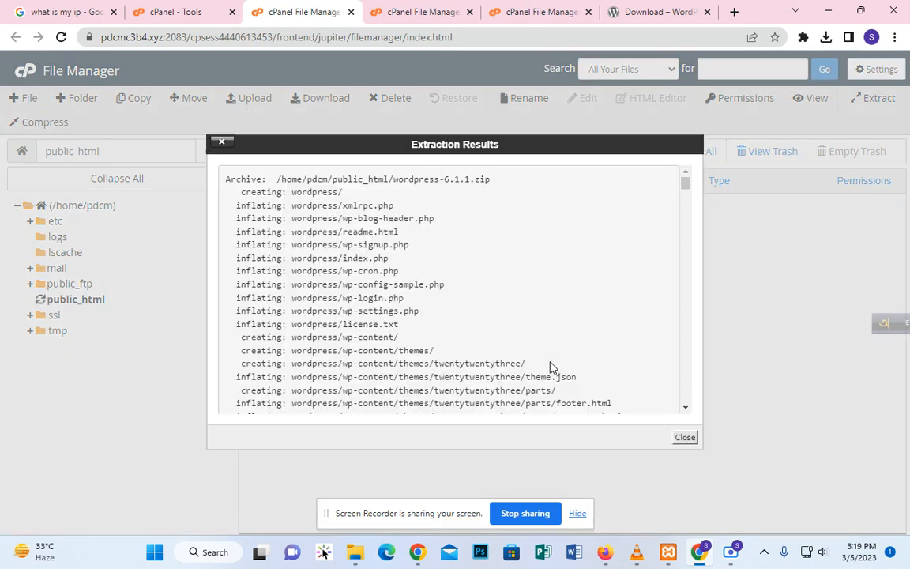
click(694, 439)
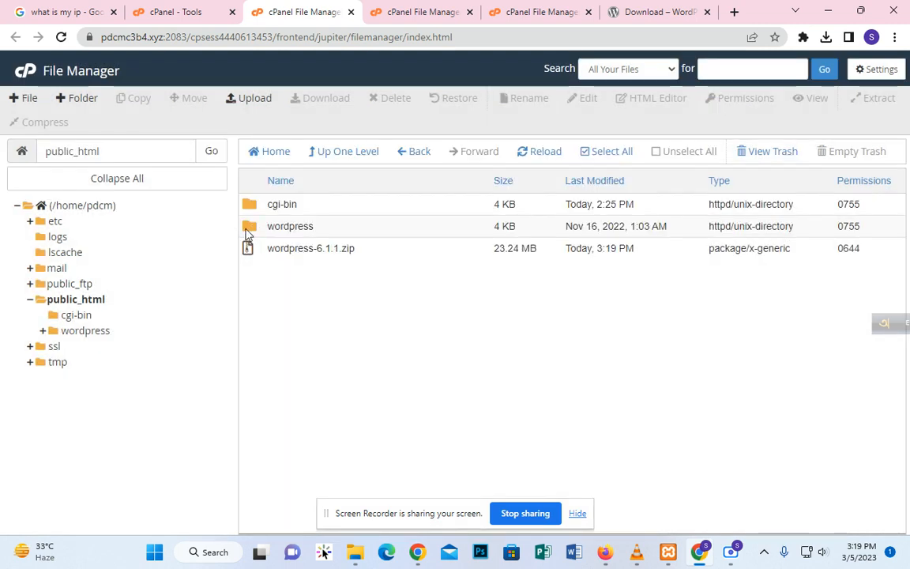
Move all files from the wordpress folder up into /public_html/.
double_click(248, 227)
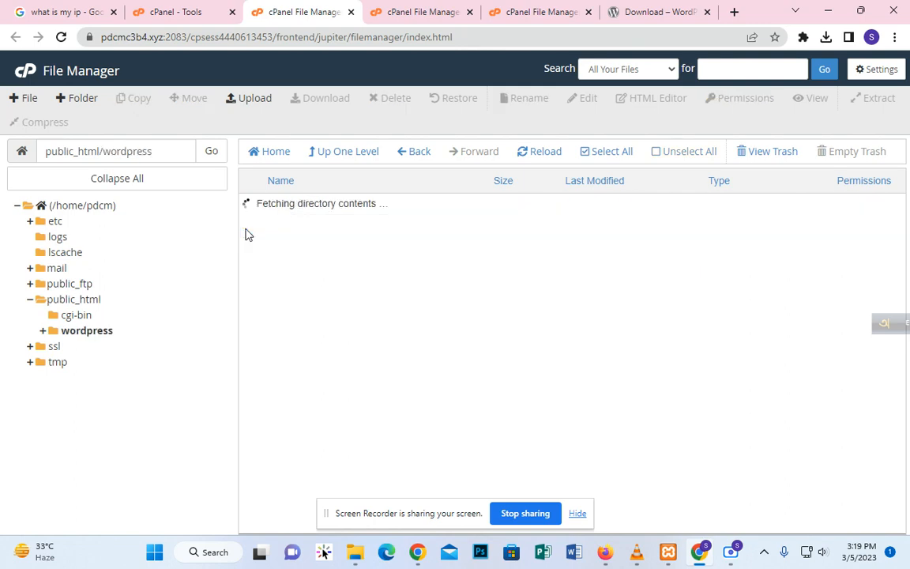
click(605, 159)
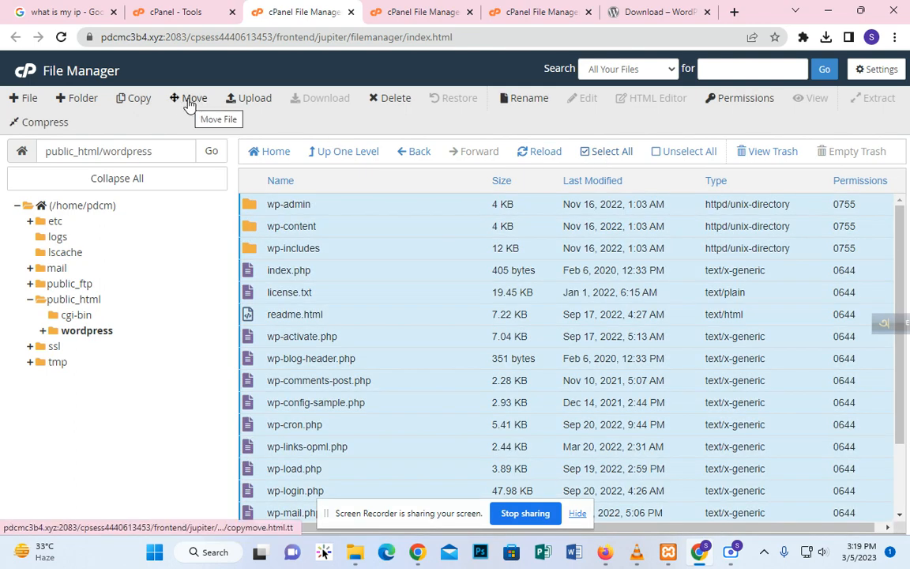
click(189, 102)
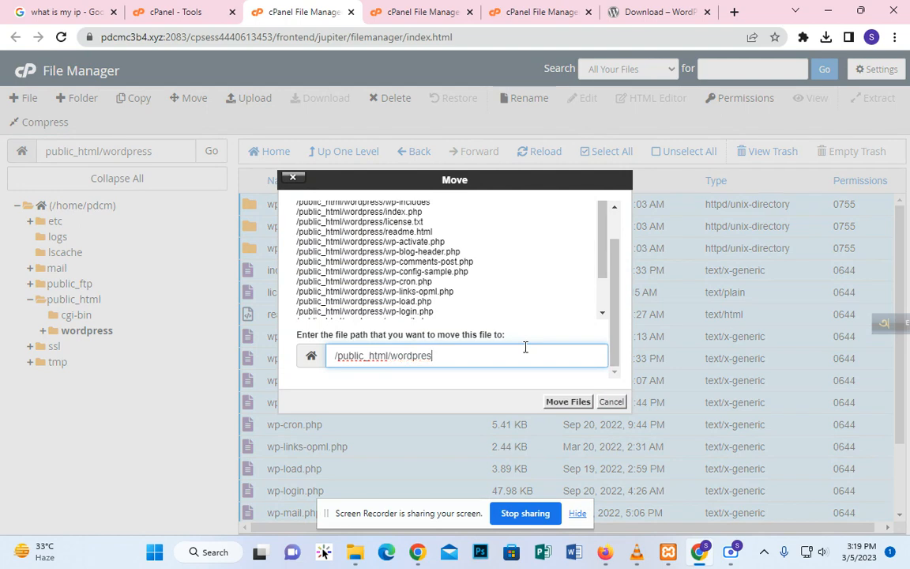
key(BackSpace)
key(BackSpace)
key(BackSpace)
key(BackSpace)
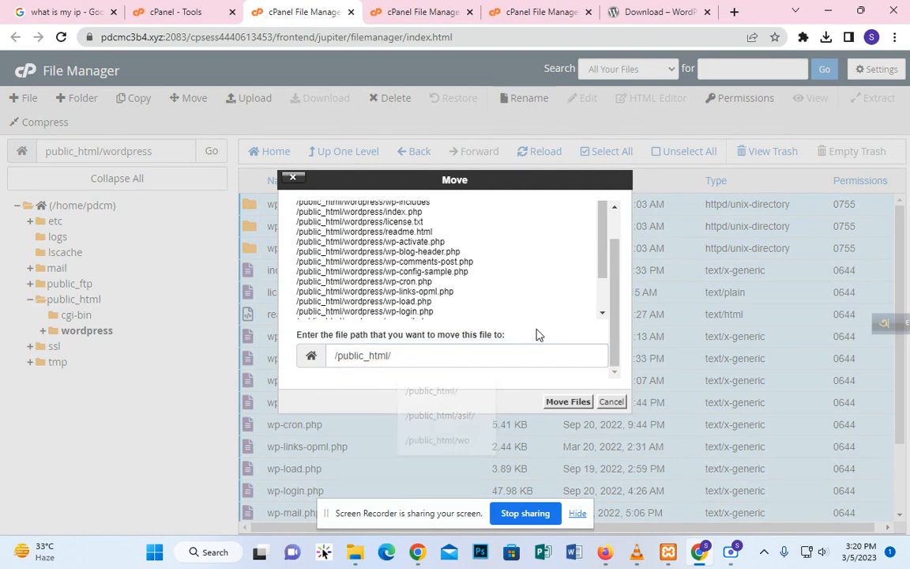
click(554, 402)
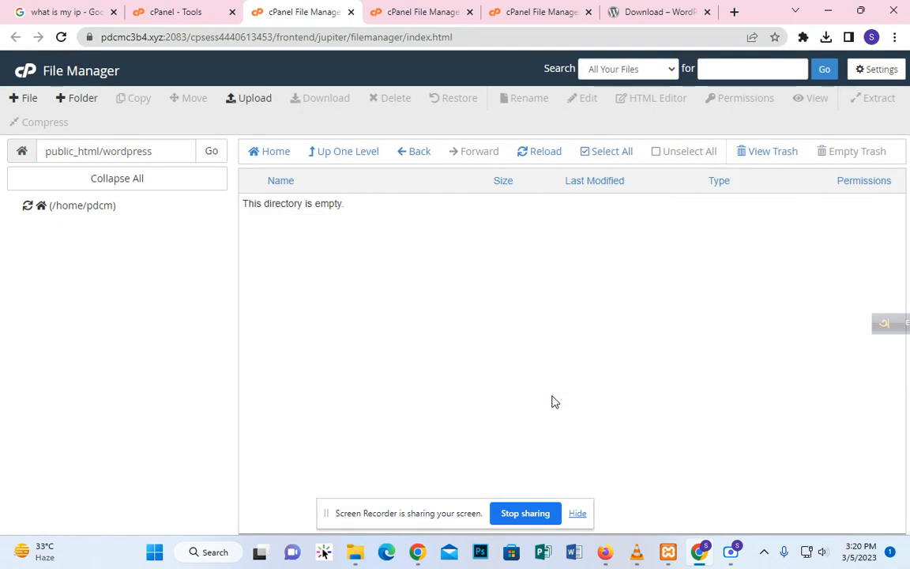
click(420, 151)
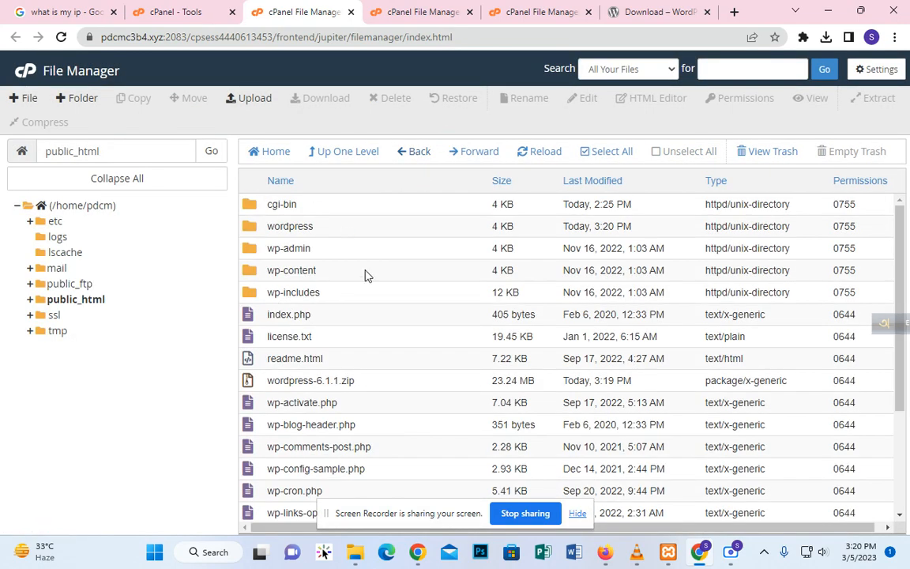
scroll(338, 429, down, 2)
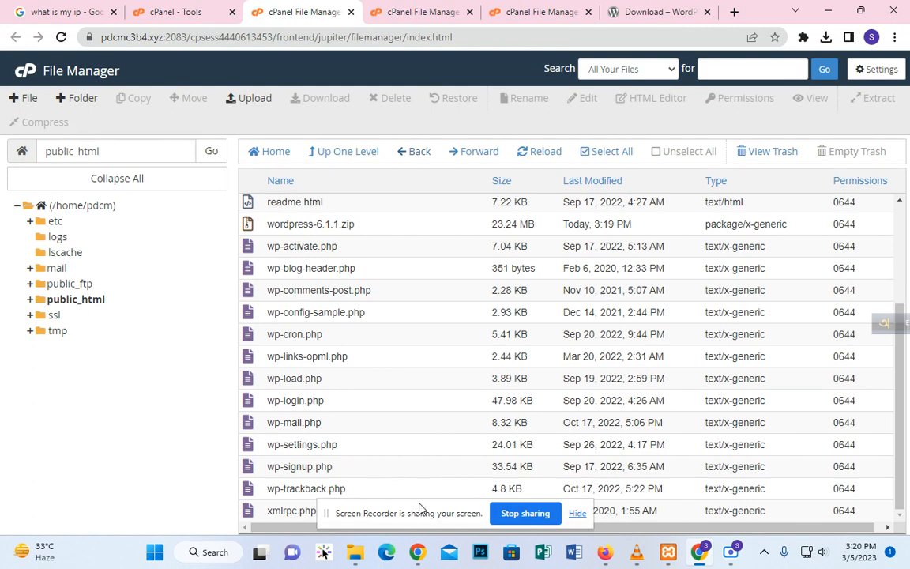
drag(327, 513, 665, 516)
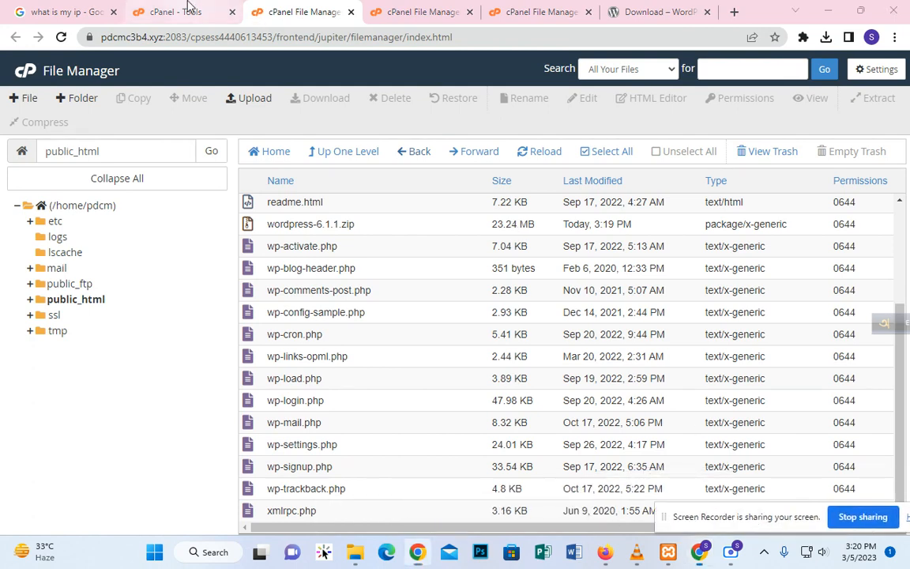
Open the MySQL Database Wizard in a new tab and create database wp (pdcm_wp).
click(187, 10)
scroll(305, 202, down, 3)
scroll(305, 203, down, 6)
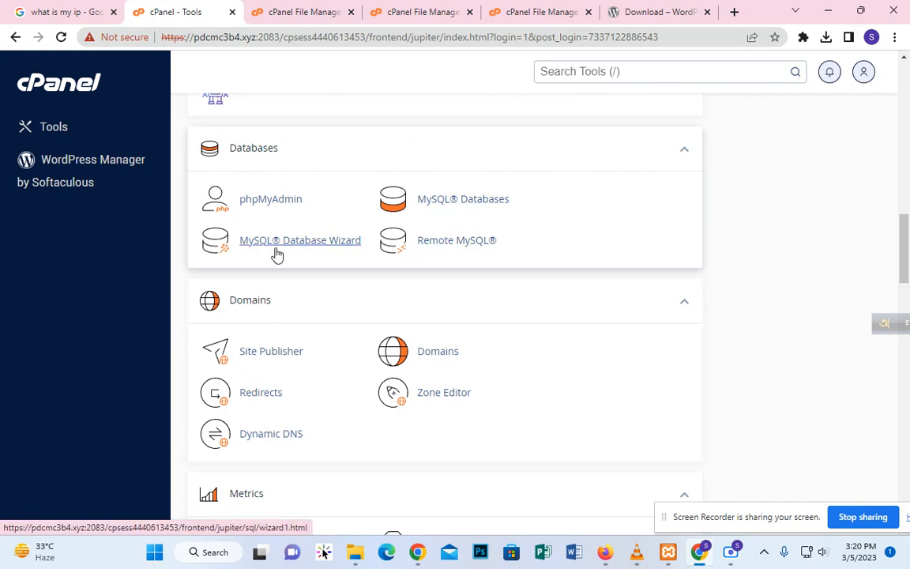
right_click(277, 253)
click(299, 262)
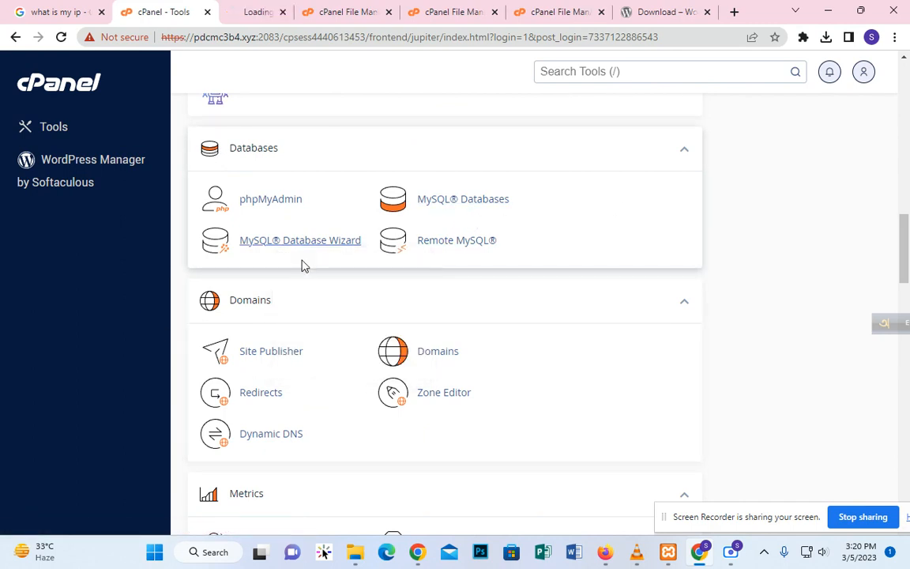
click(273, 9)
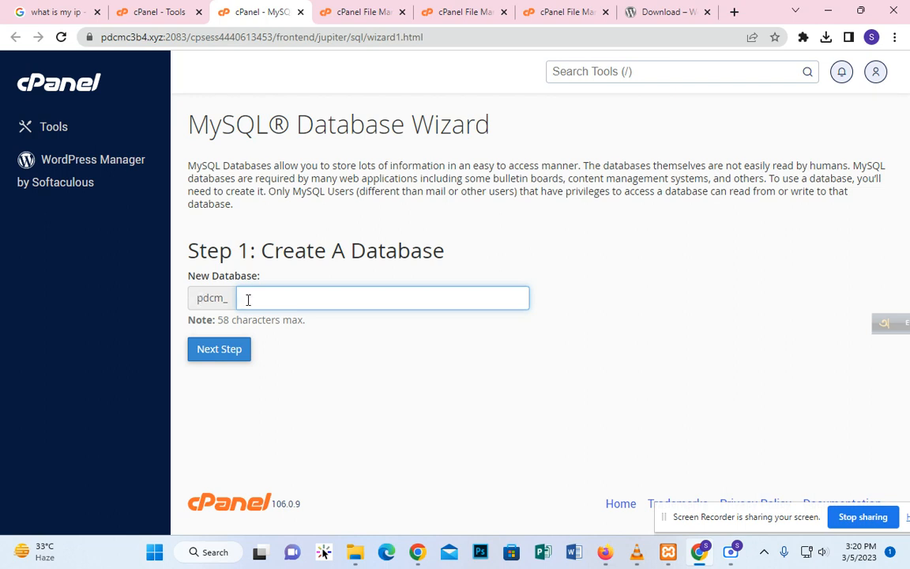
text(wp)
click(215, 358)
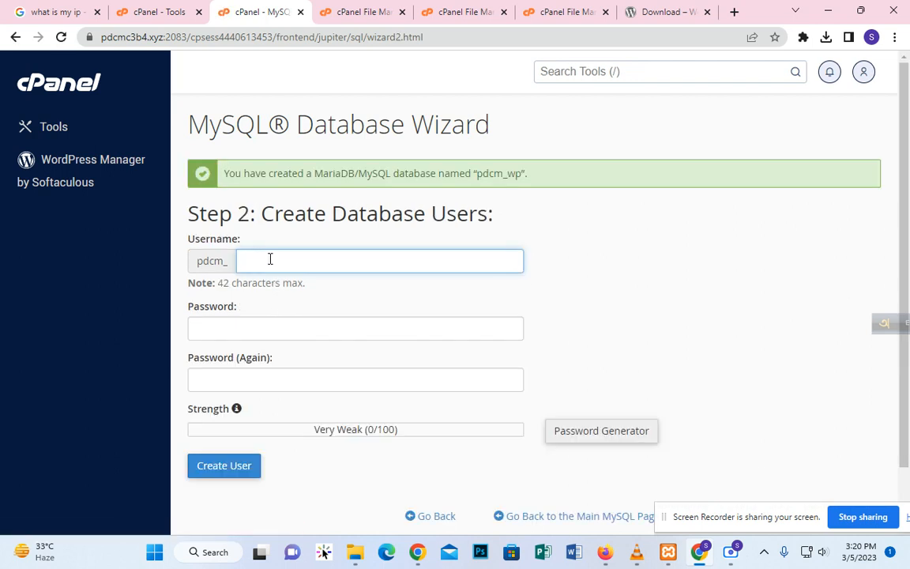
Create database user wp with a password entered and confirmed.
text(wp)
key(Tab)
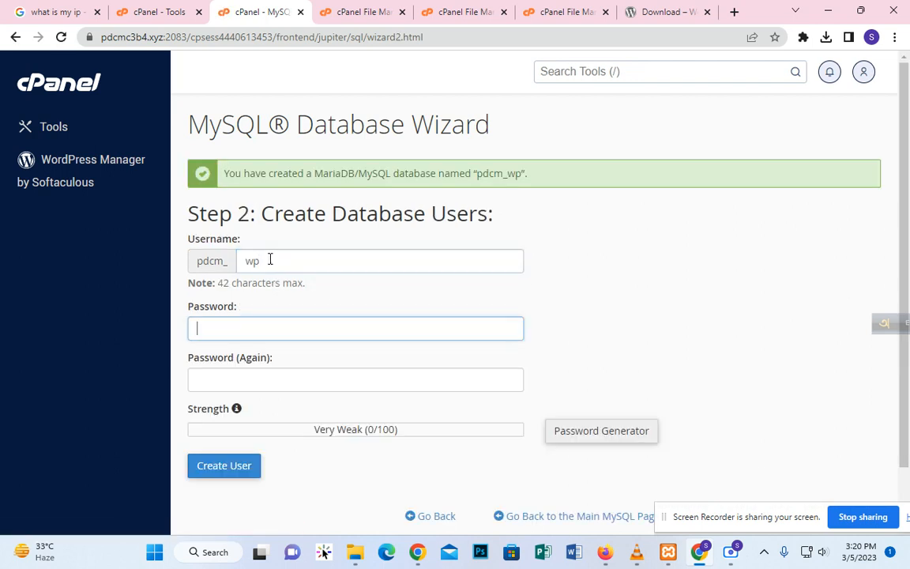
text(••)
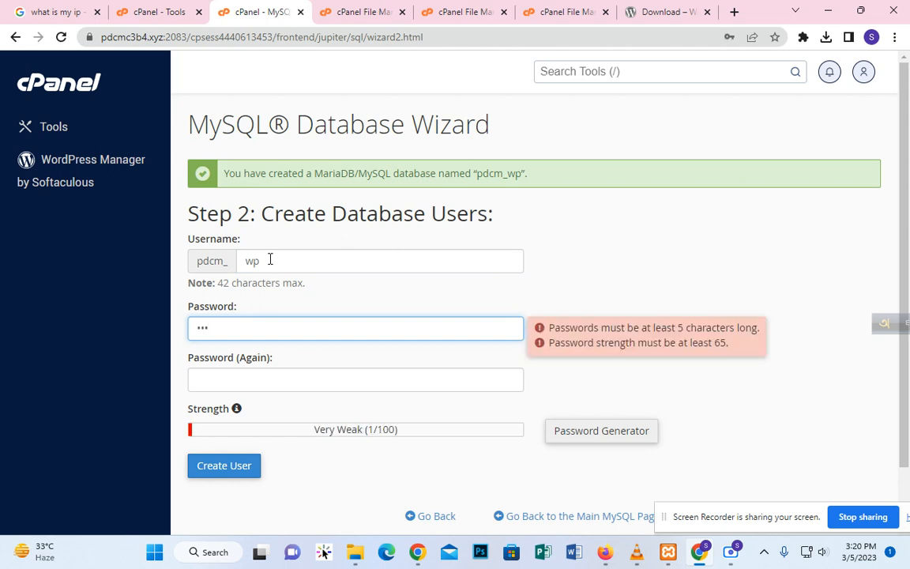
text(••••)
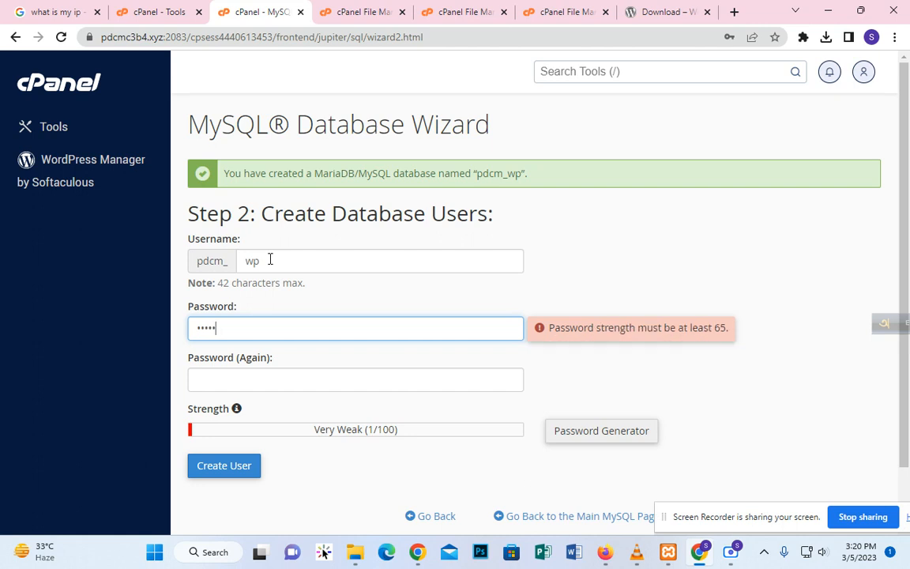
text(•)
key(Tab)
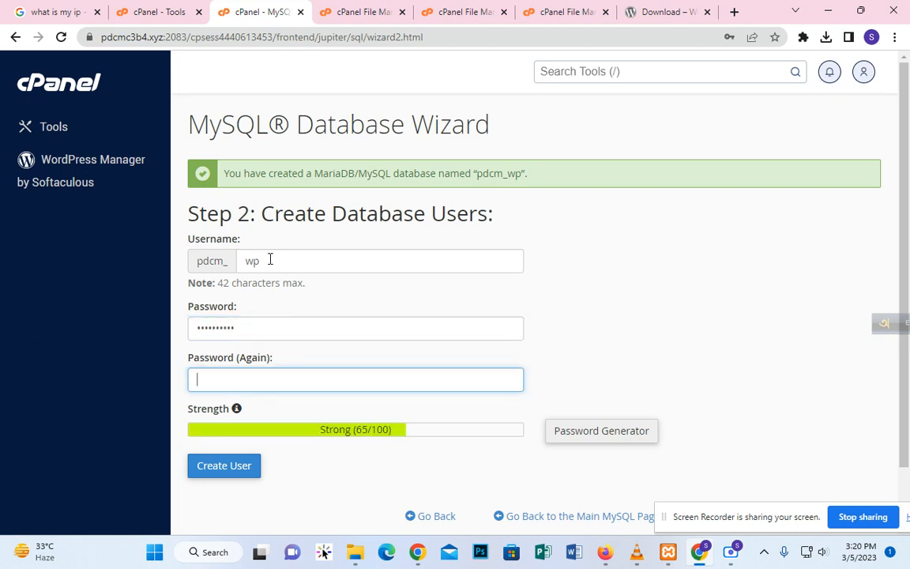
text(••)
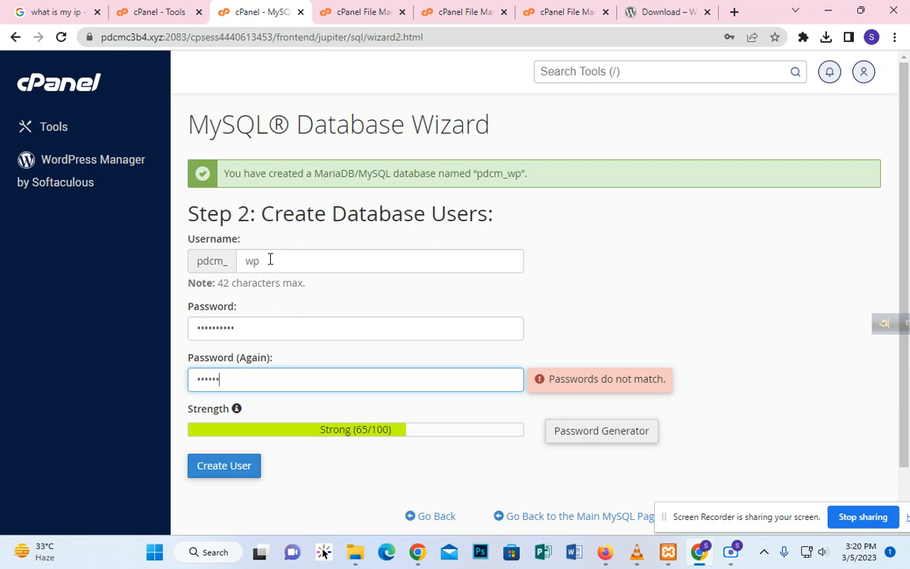
text(••)
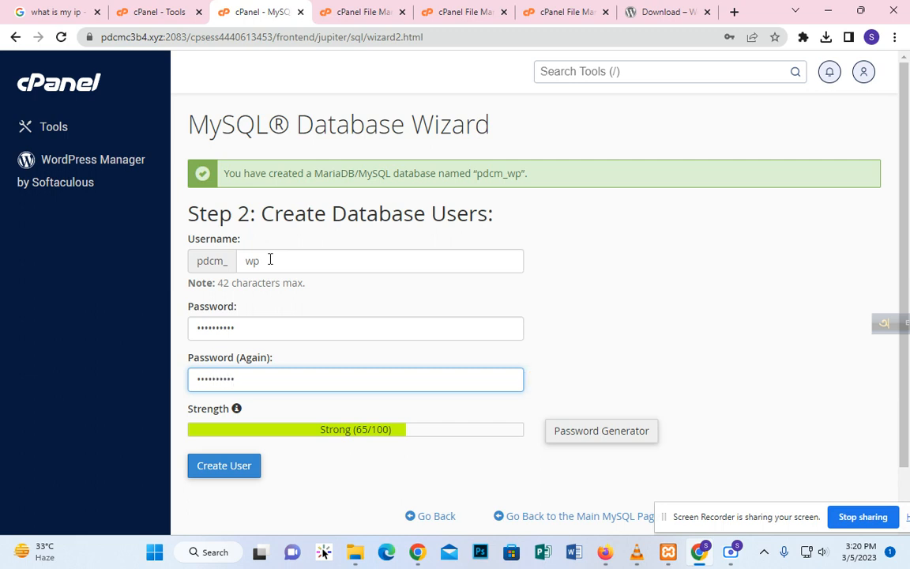
click(221, 474)
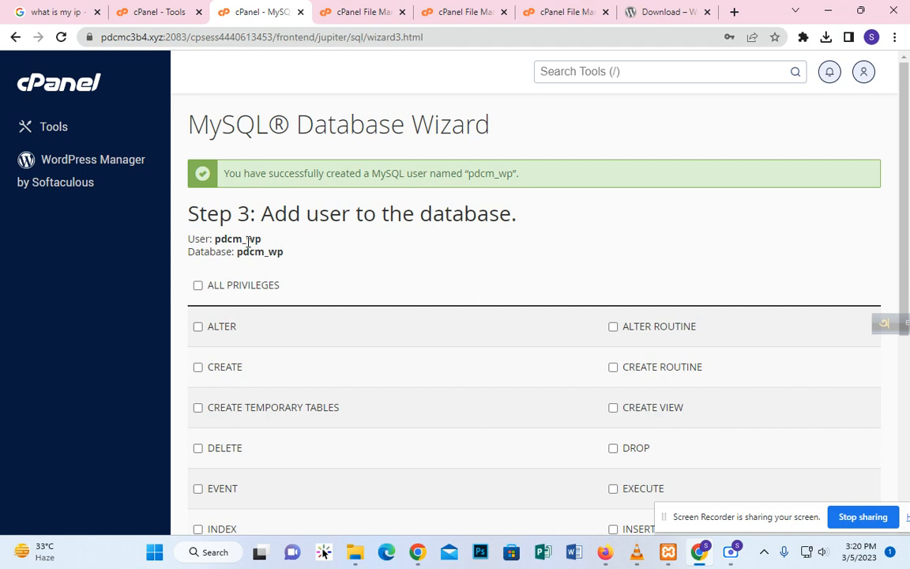
Grant user pdcm_wp all privileges on database pdcm_wp, then return to Tools.
click(197, 286)
scroll(201, 292, down, 5)
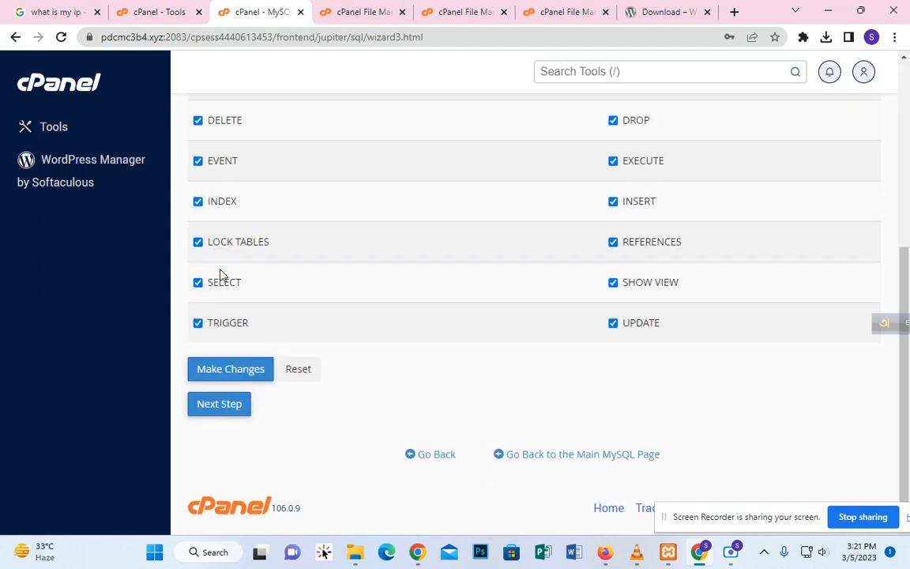
click(229, 403)
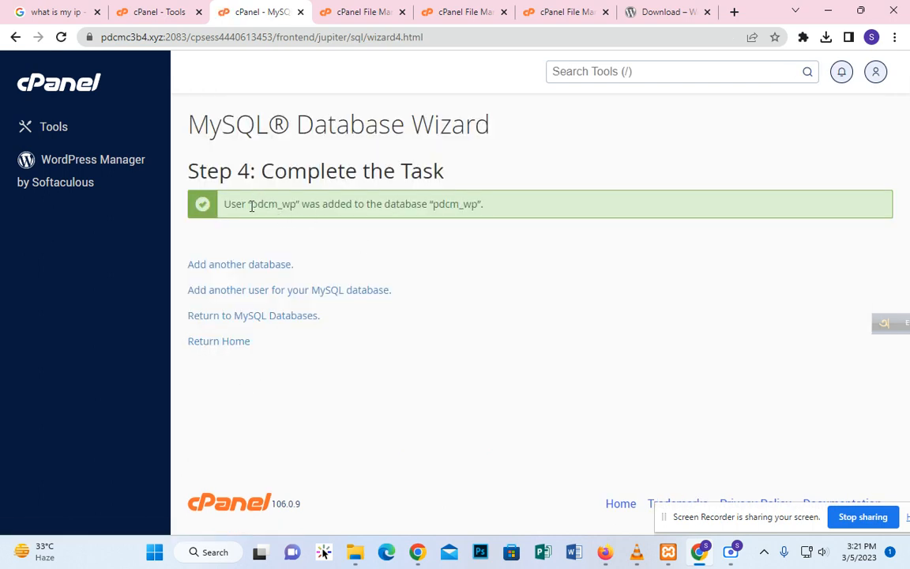
drag(252, 205, 305, 199)
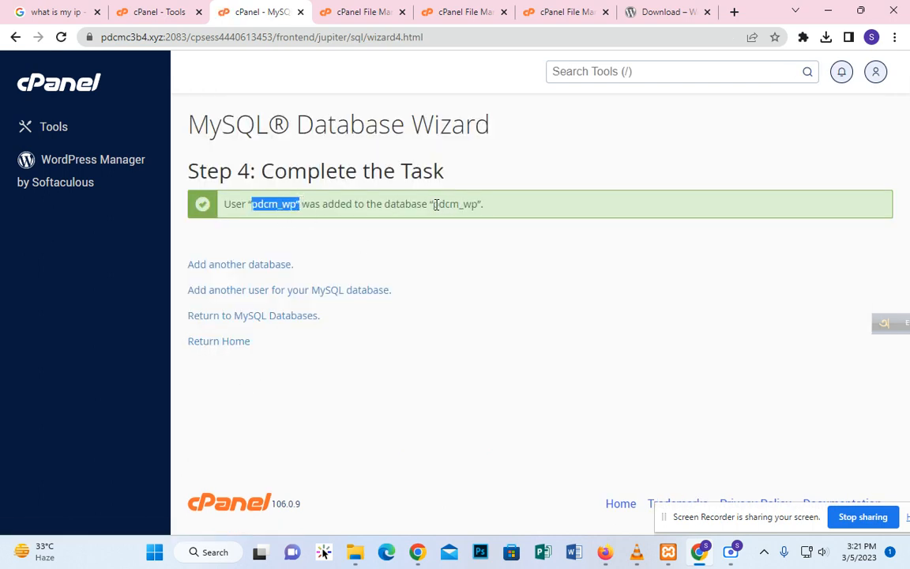
drag(436, 205, 477, 204)
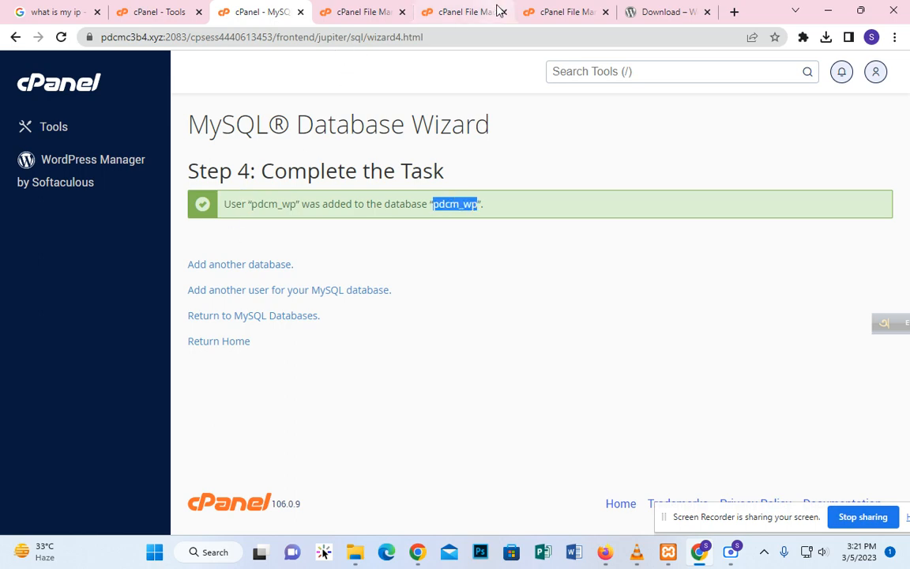
click(130, 12)
scroll(512, 256, up, 15)
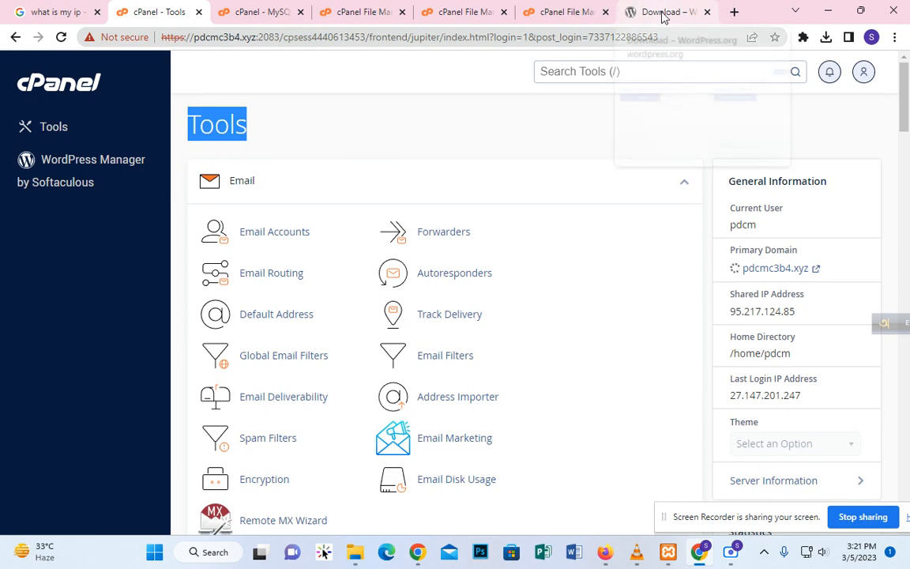
Visit pdcmc3b4.xyz to reach the WordPress installation language page.
click(636, 15)
click(649, 43)
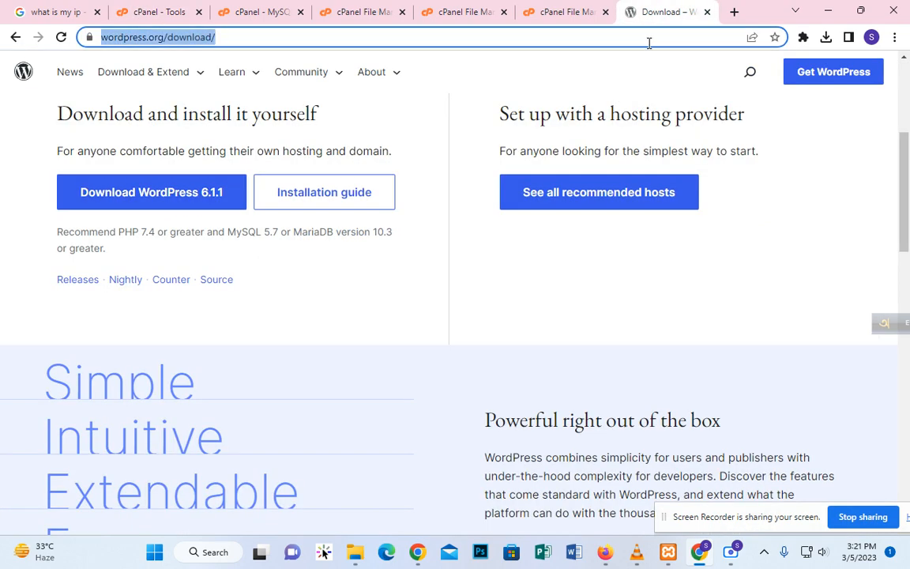
text(p)
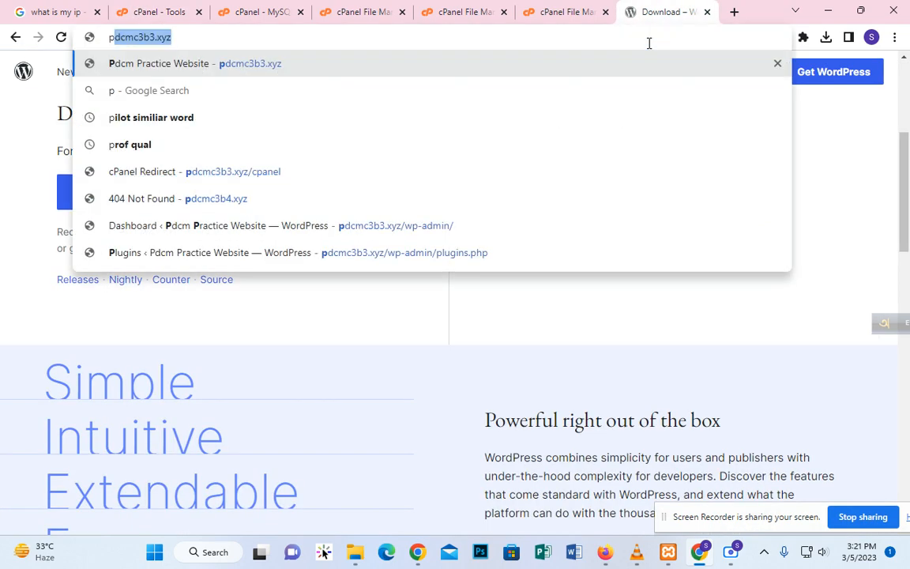
key(Right)
key(BackSpace)
key(BackSpace)
key(BackSpace)
key(BackSpace)
key(BackSpace)
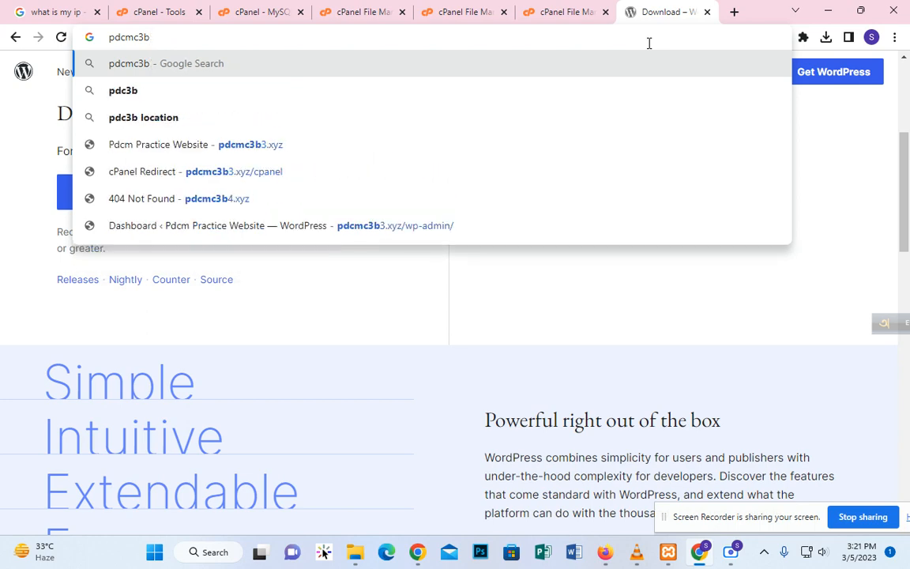
text(4.xyz)
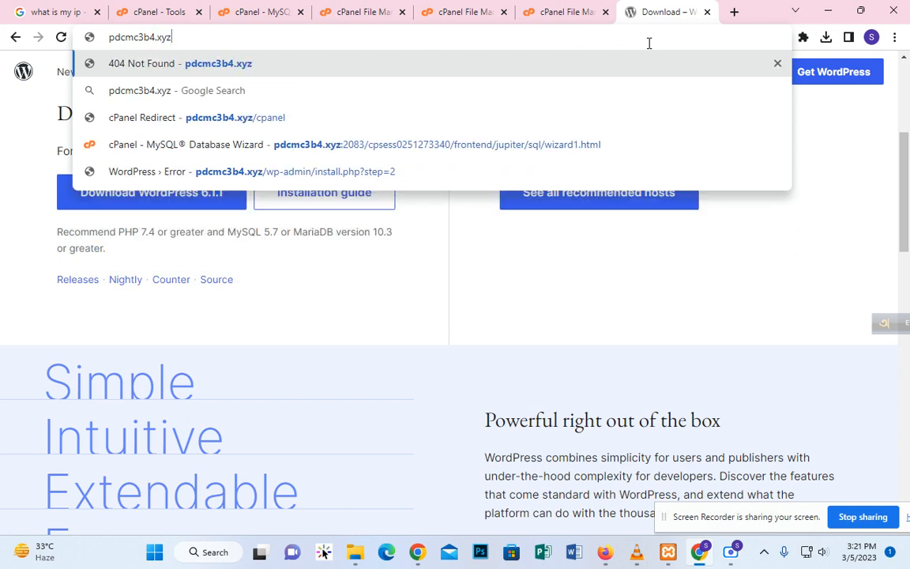
key(Return)
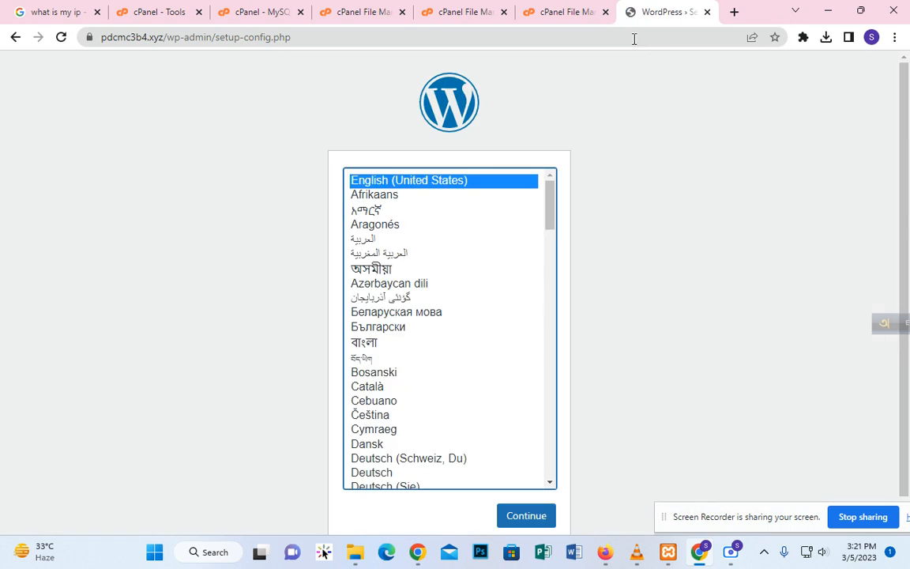
scroll(559, 245, down, 1)
Continue in English (United States) and paste pdcm_wp from cPanel as the Database Name.
click(540, 487)
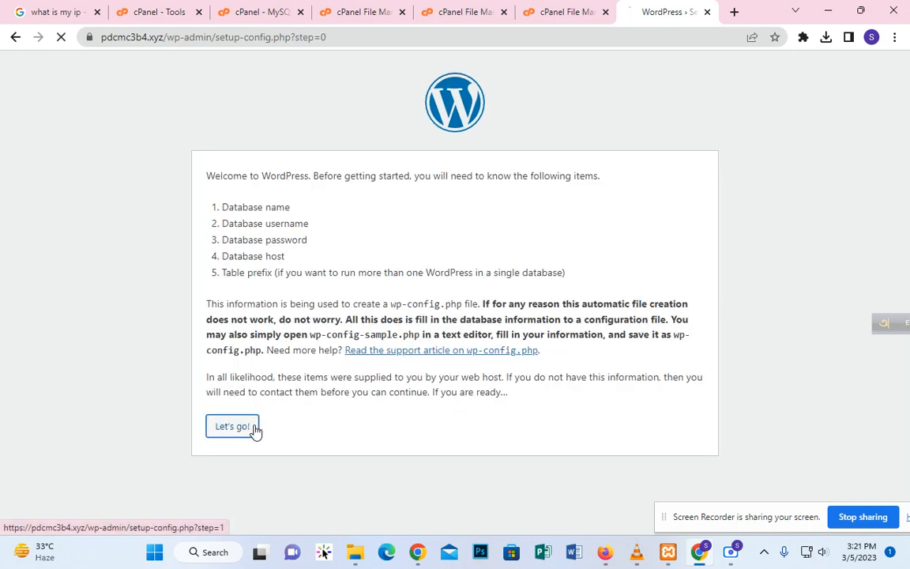
click(264, 10)
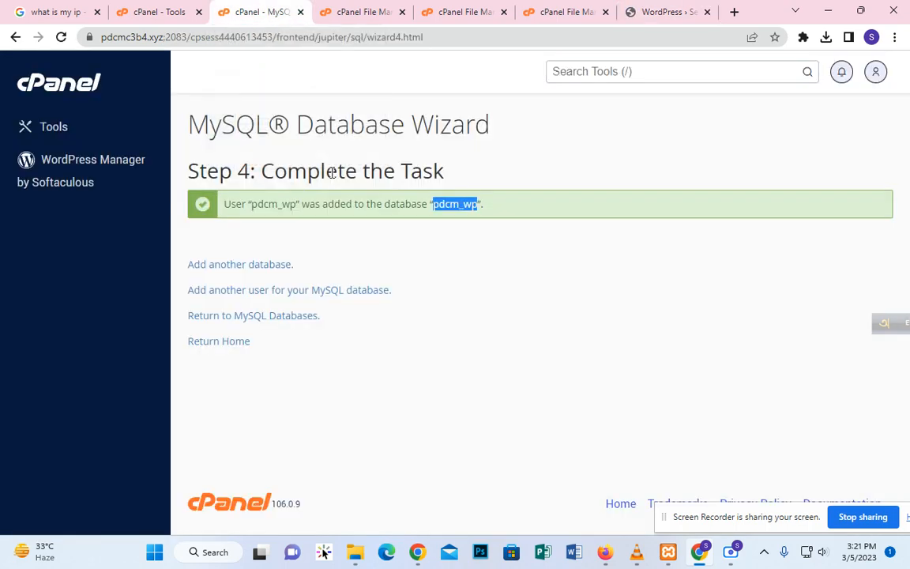
click(292, 204)
drag(292, 204, 256, 207)
key(ctrl+c)
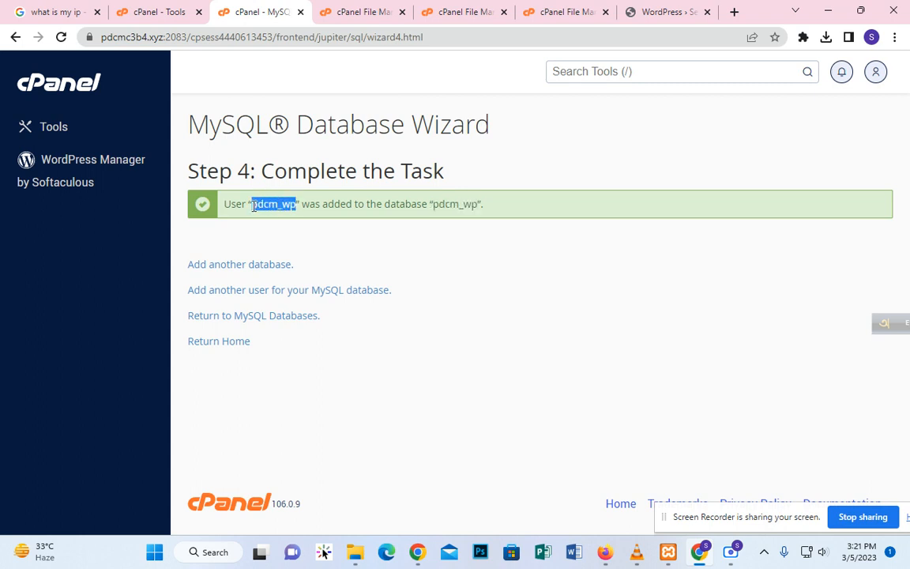
click(636, 8)
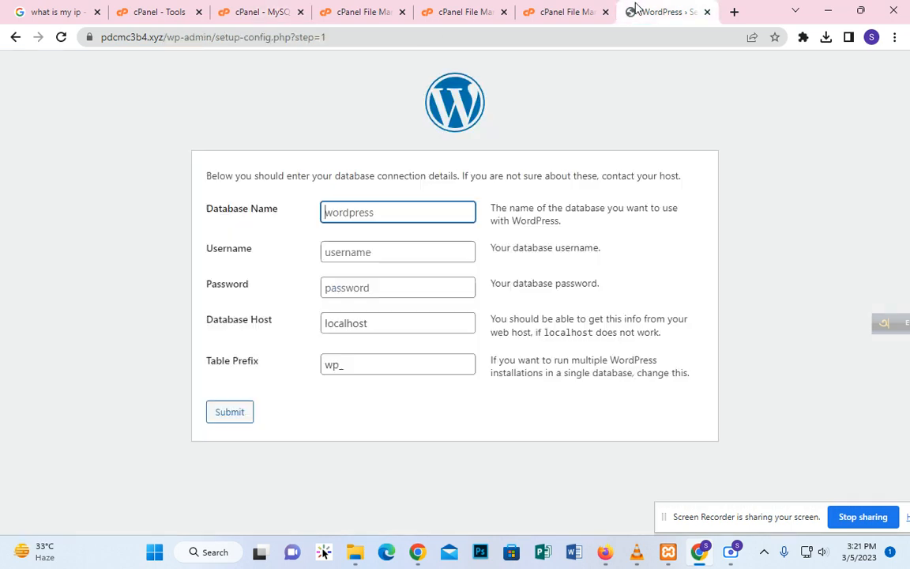
click(443, 213)
key(ctrl+v)
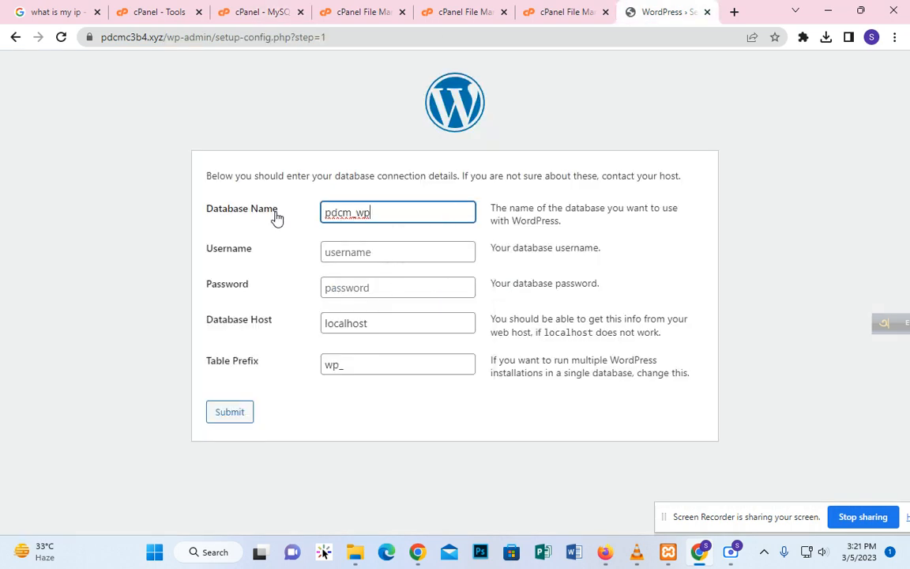
Enter username pdcm_wp and the database password, keep host localhost, and submit.
click(369, 246)
key(ctrl+v)
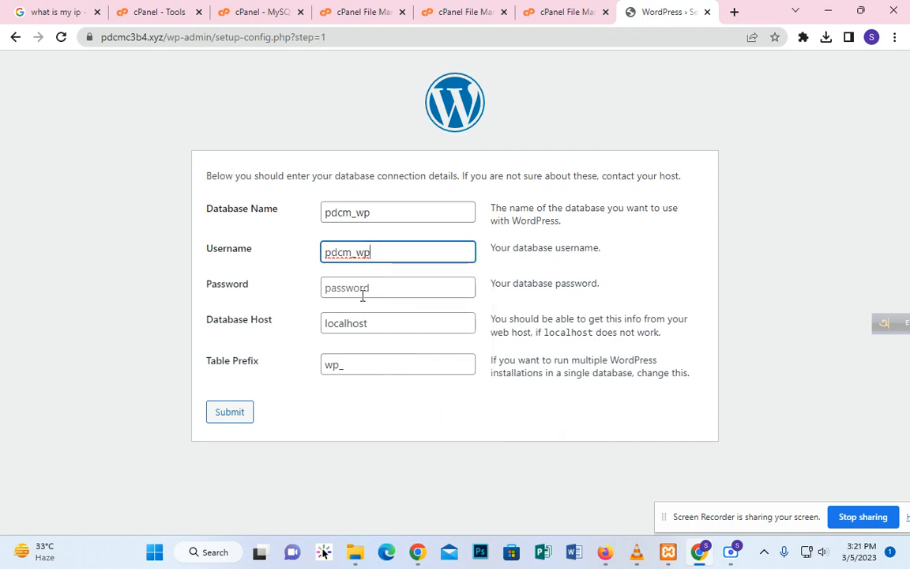
click(356, 288)
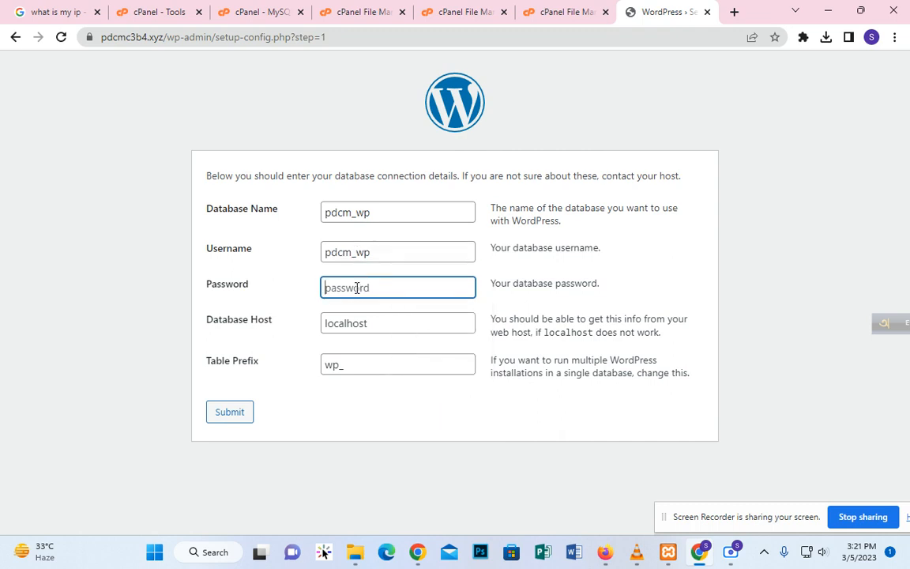
click(297, 297)
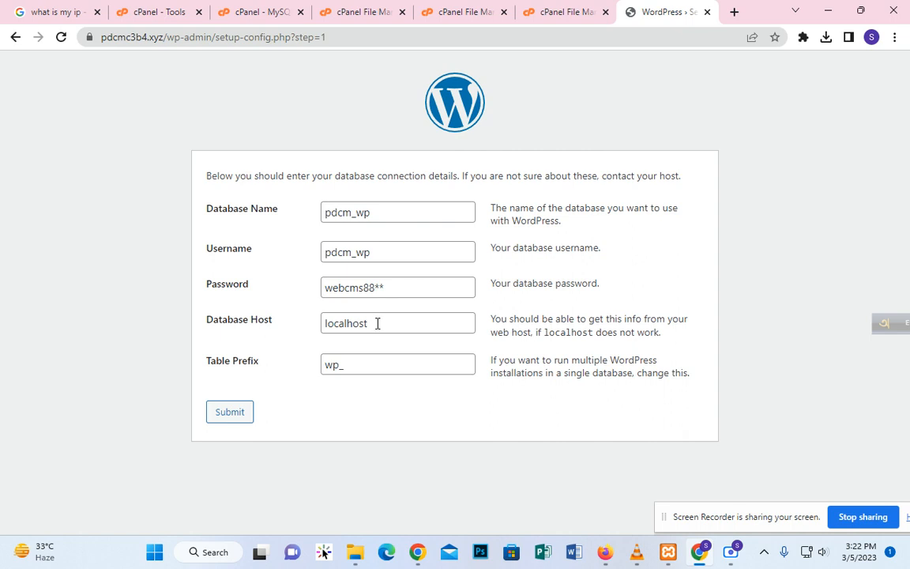
drag(377, 323, 267, 321)
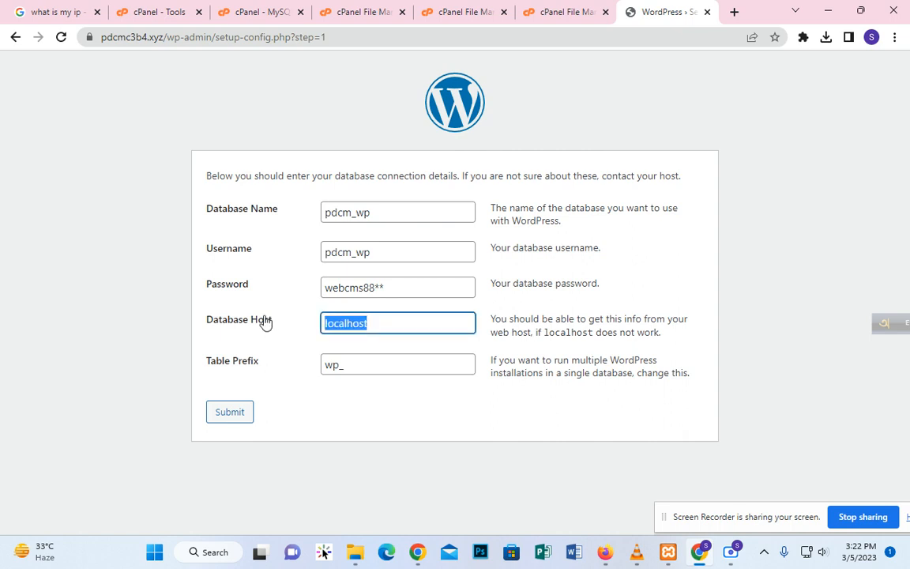
click(387, 457)
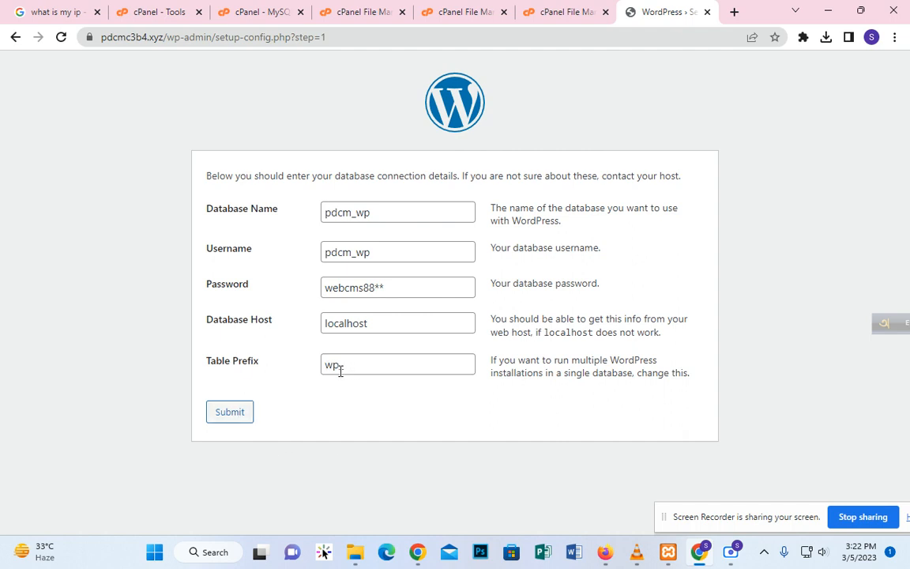
click(231, 414)
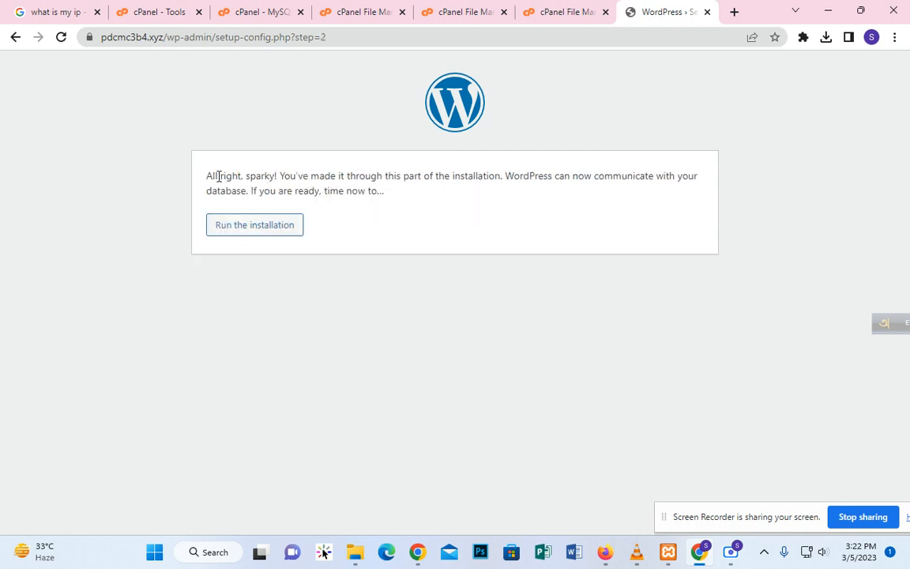
Continue the installer and set the site title to 'Pdcm Practice Website'.
click(260, 235)
scroll(448, 228, down, 1)
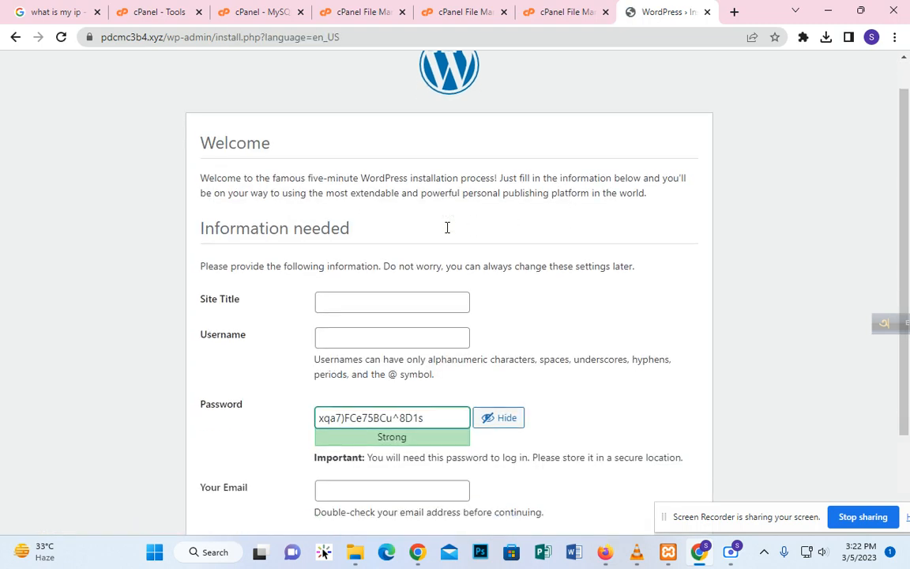
scroll(448, 228, down, 3)
click(373, 181)
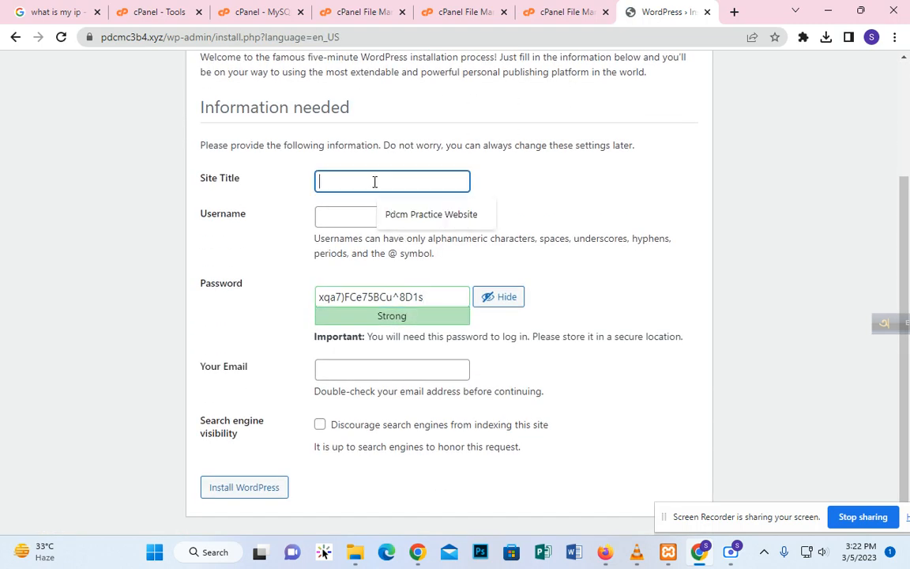
click(417, 215)
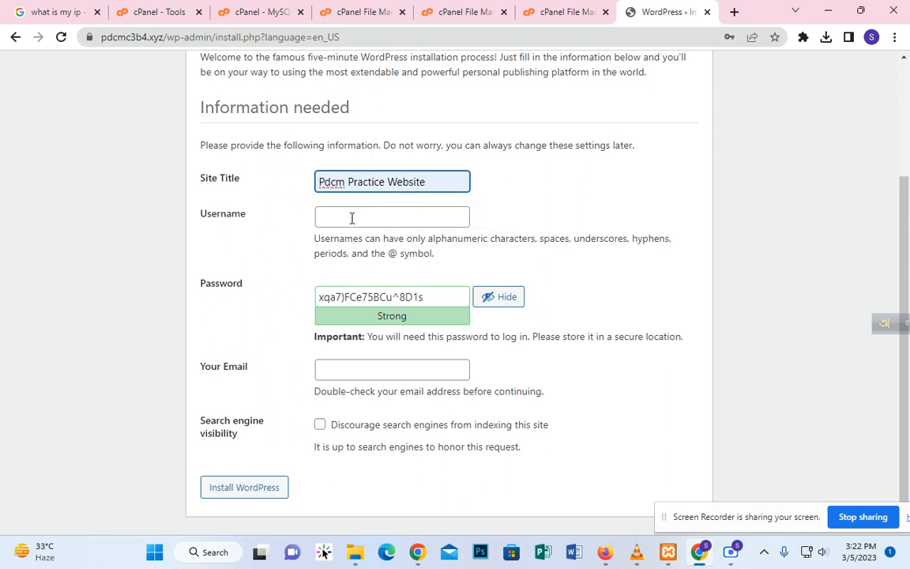
Enter username 'admin' and the account password, confirming use of a weak password.
click(351, 218)
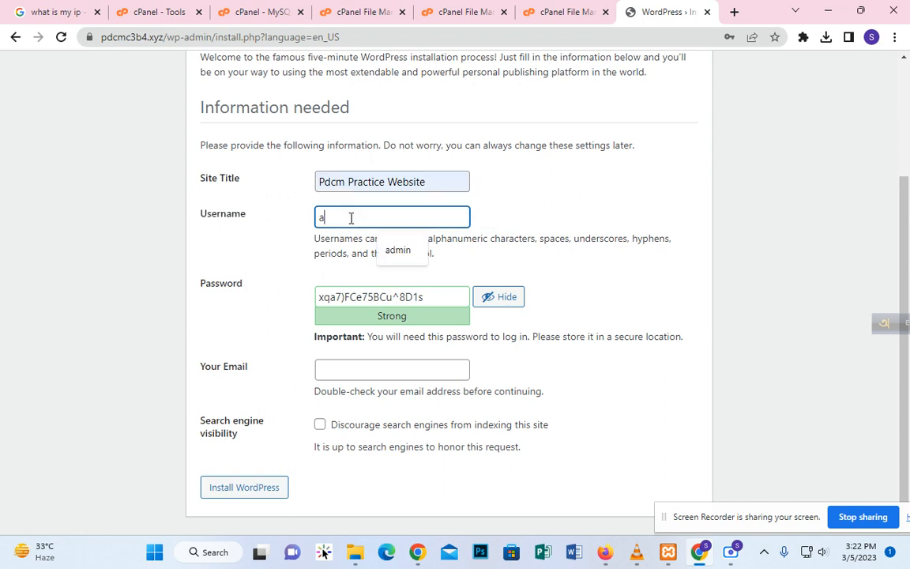
key(Tab)
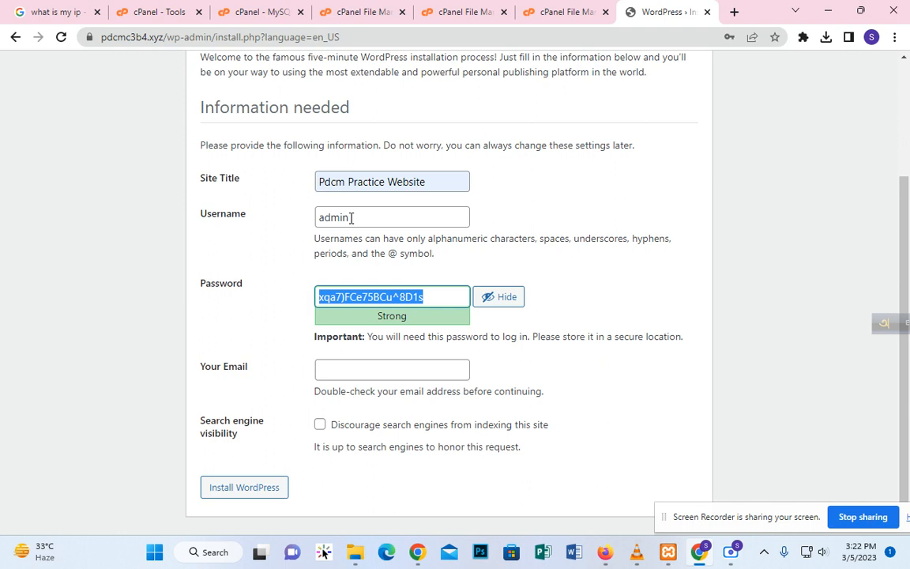
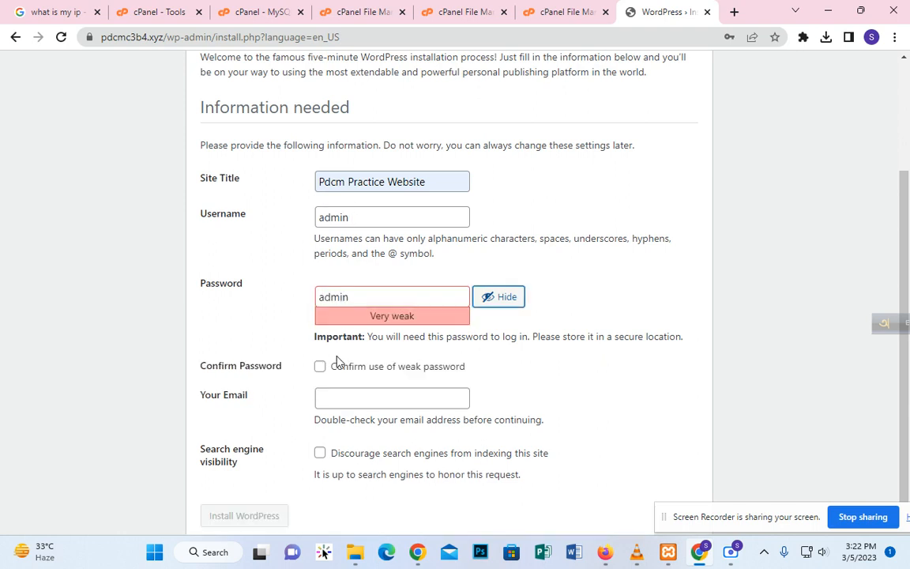
click(320, 368)
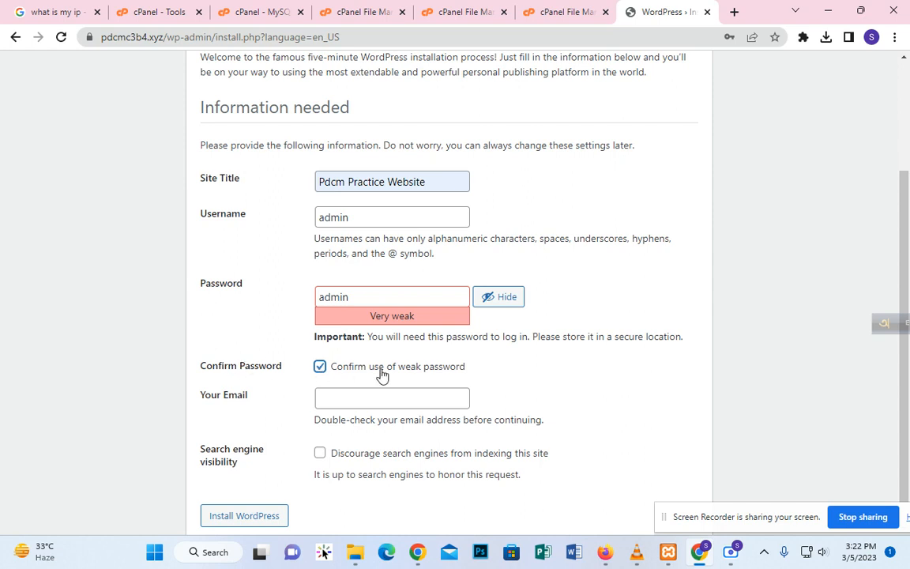
Fill in the admin's e-mail address and start Install WordPress.
click(356, 398)
click(353, 442)
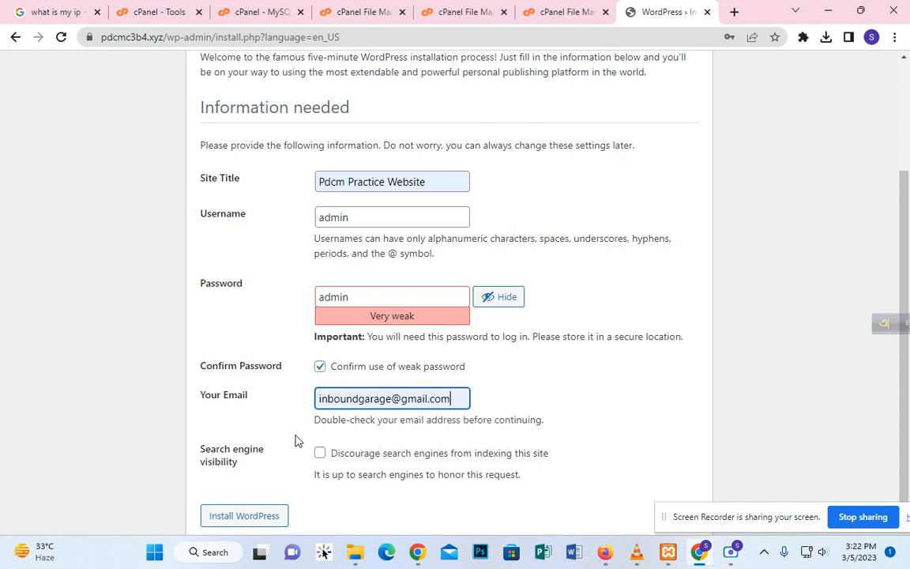
click(520, 413)
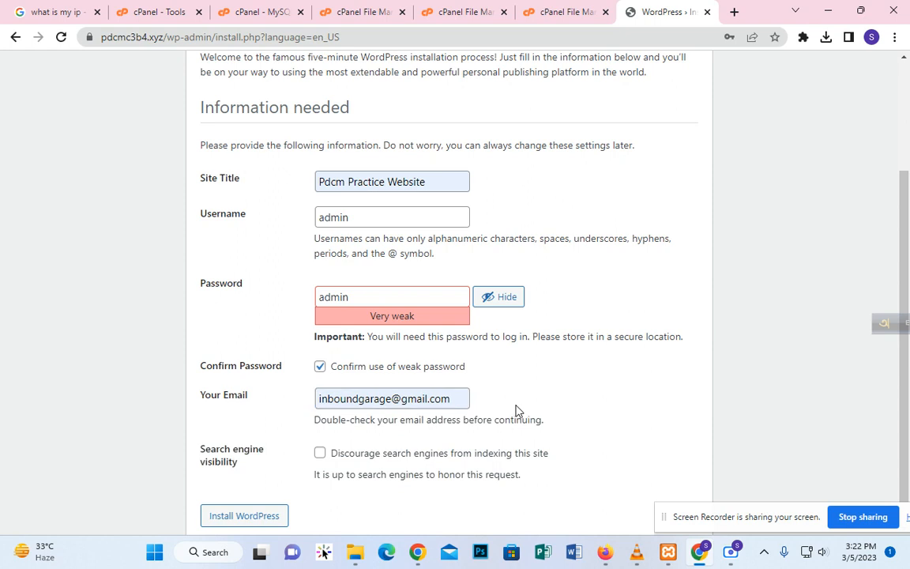
scroll(265, 461, down, 1)
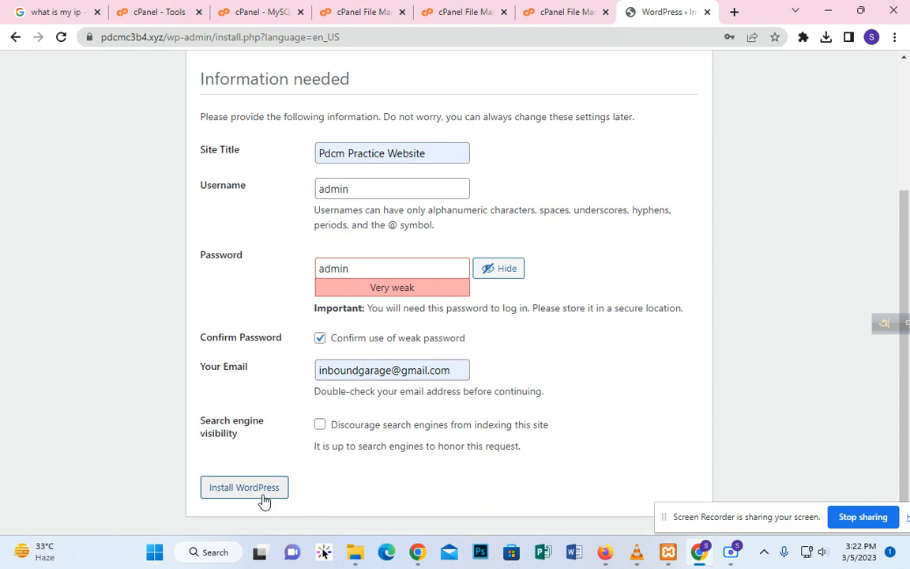
click(264, 500)
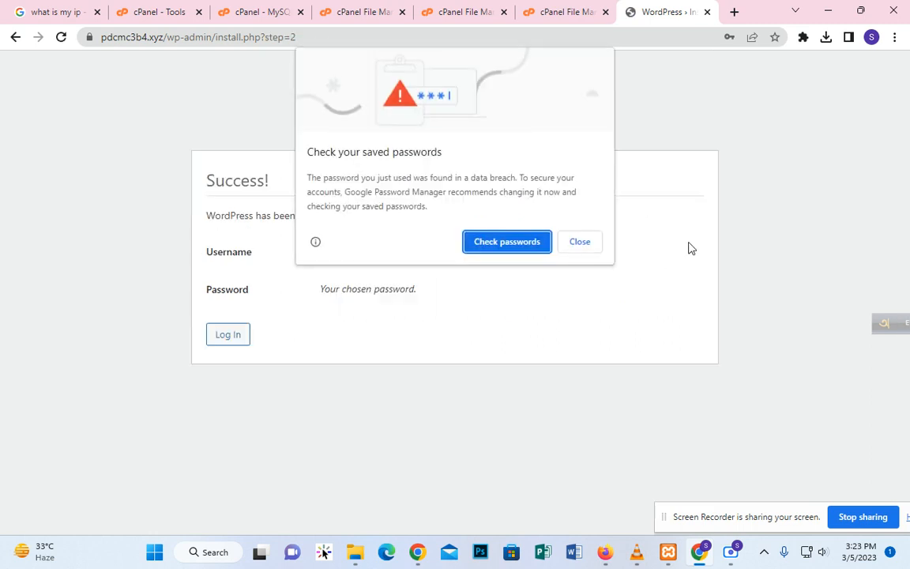
Dismiss Chrome's password warning and save prompt, then go to the site's Log In page.
click(582, 244)
click(755, 248)
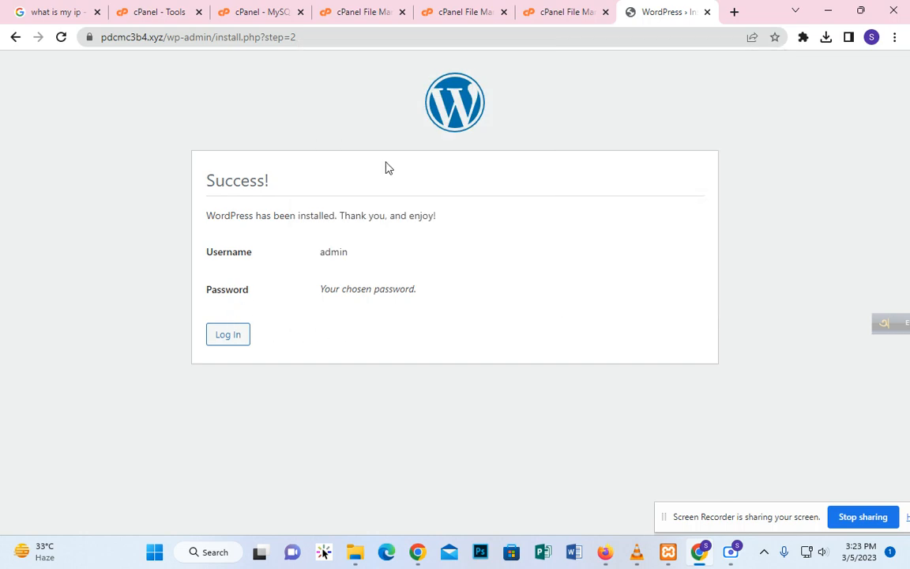
click(229, 335)
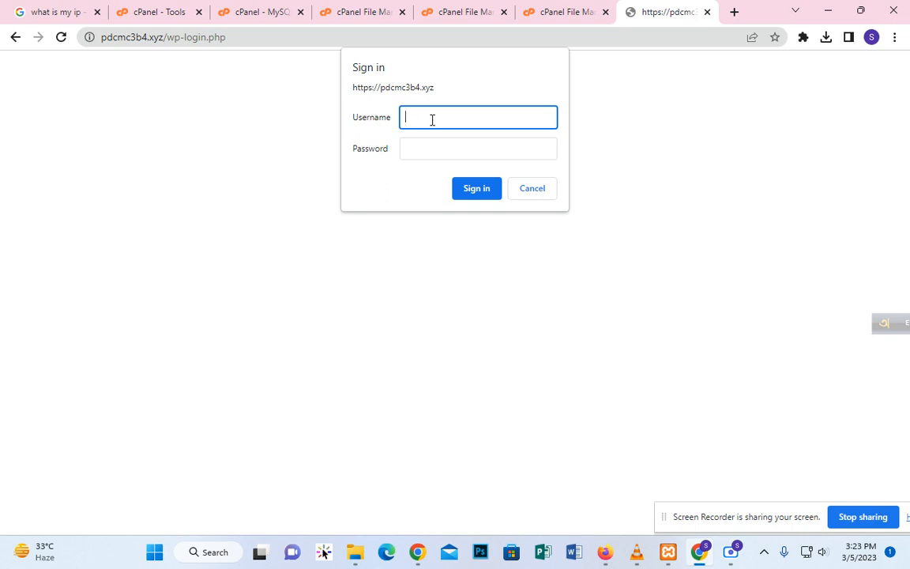
Sign in to the server prompt with username 'admin' and the account password.
key(Tab)
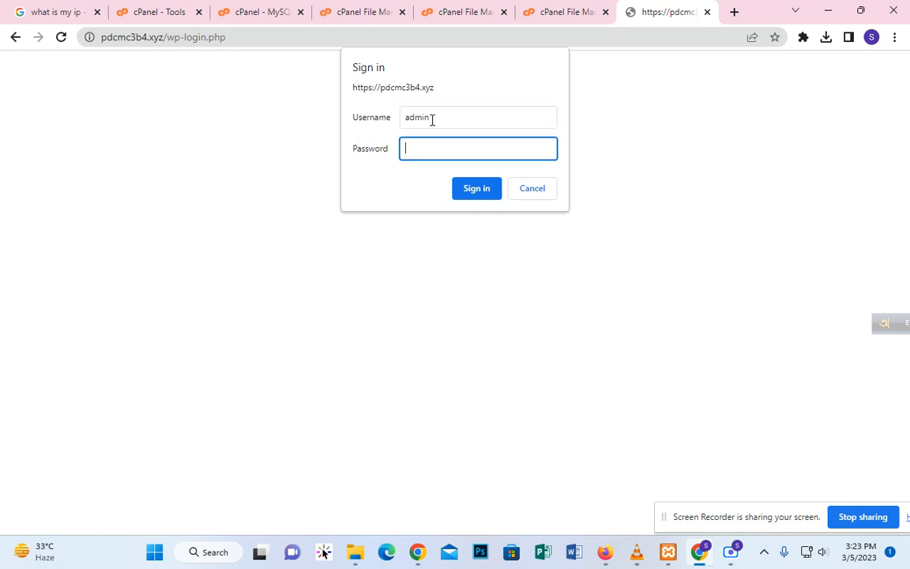
key(Return)
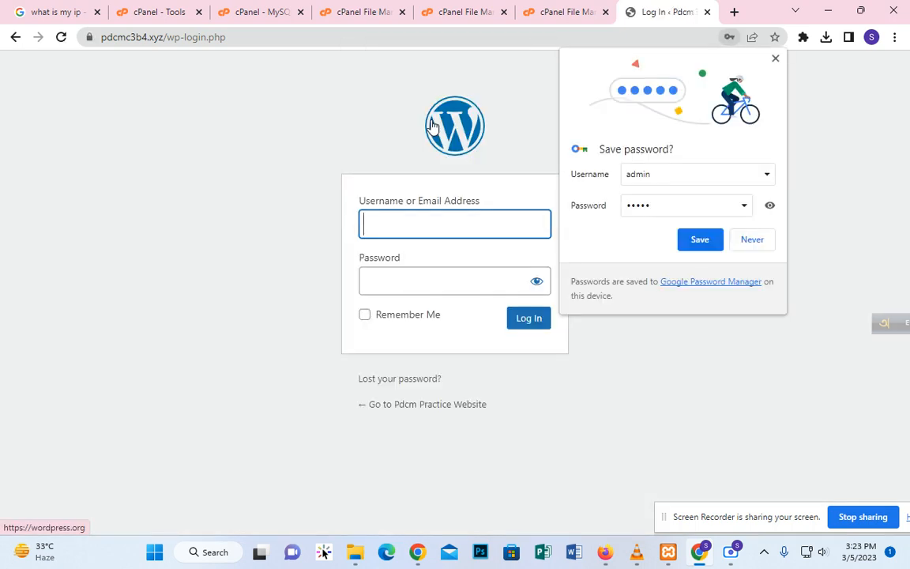
Log in to WordPress as 'admin' with the account password, dismissing the breached-password warning.
click(412, 222)
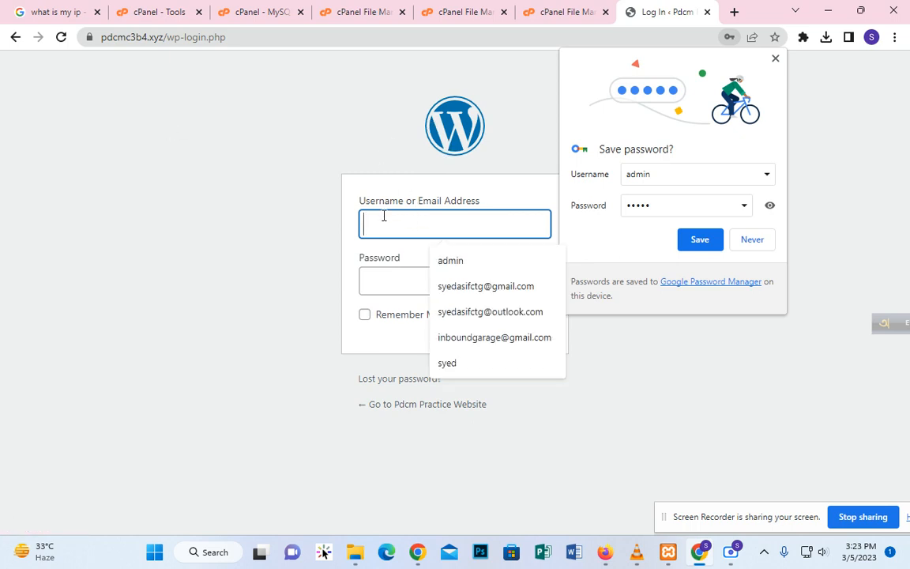
drag(385, 114, 505, 190)
click(236, 178)
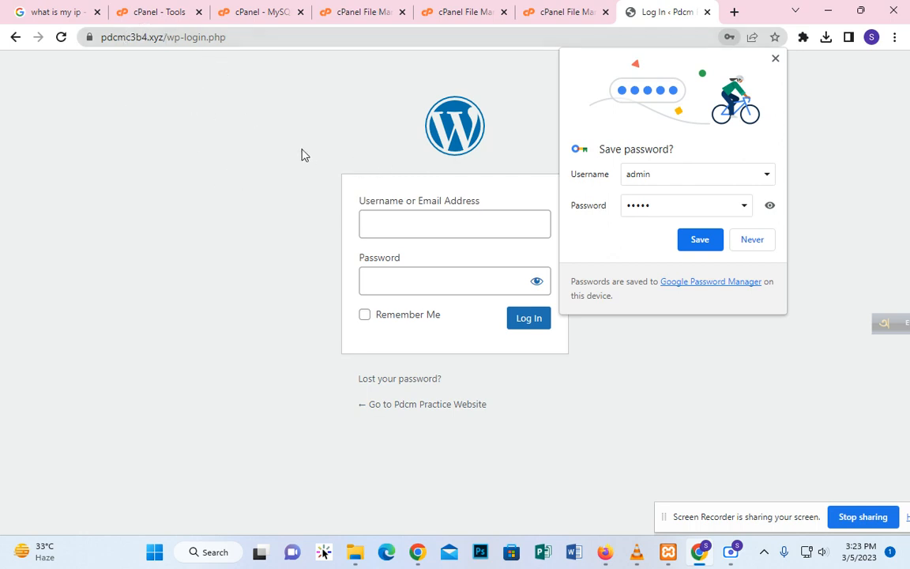
click(408, 228)
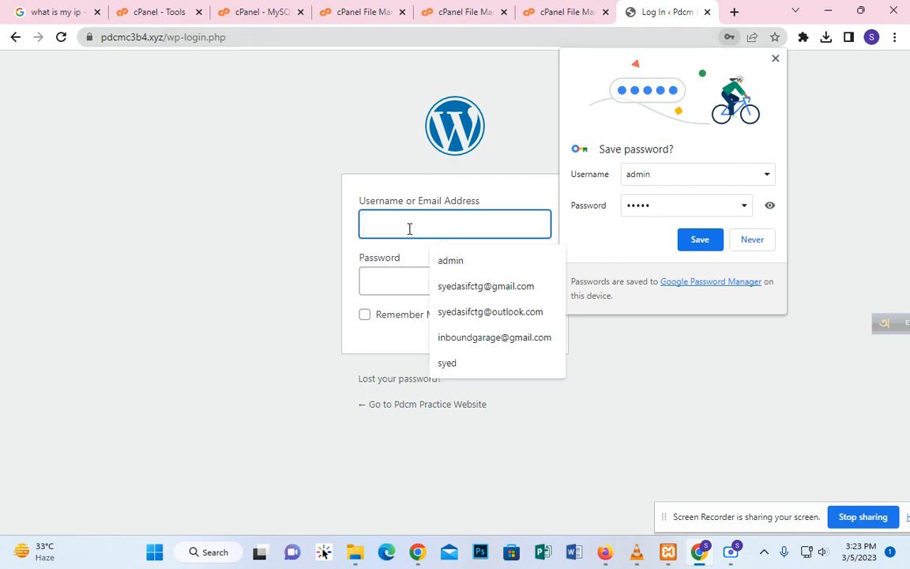
key(Tab)
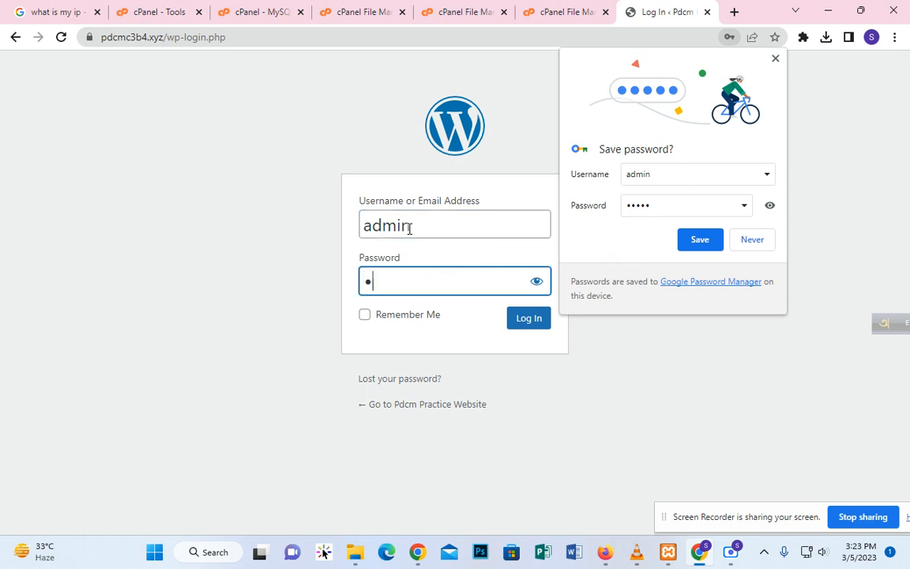
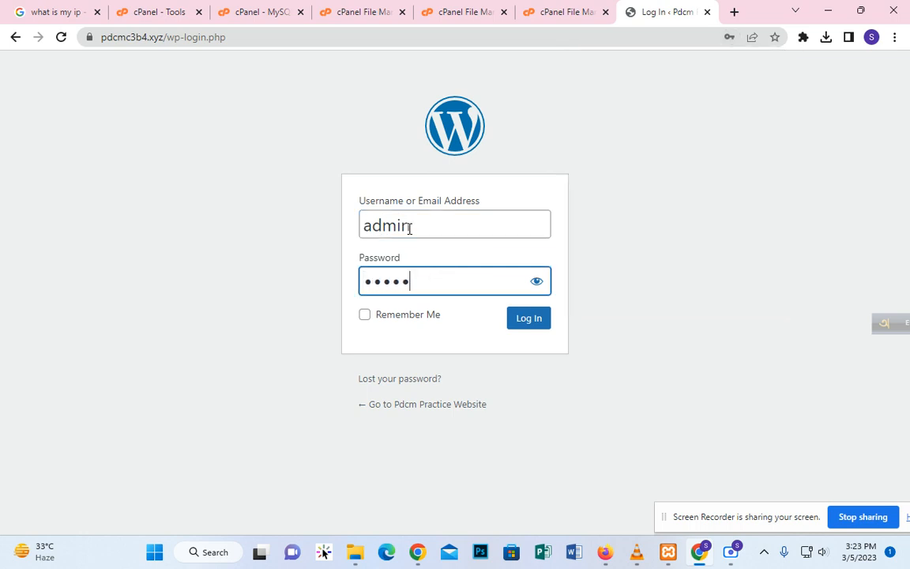
key(Return)
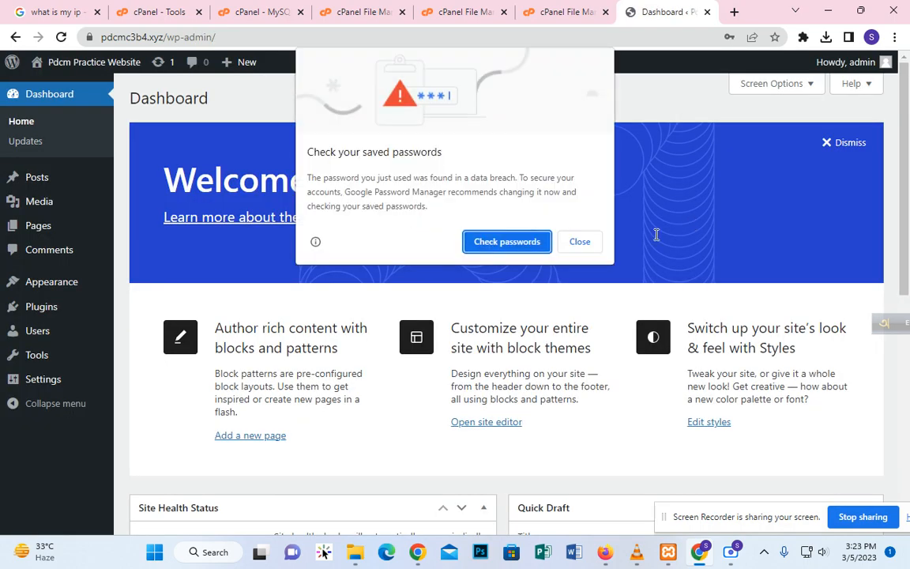
click(580, 241)
Decline saving the login password and browse the Dashboard and its sidebar menus.
click(756, 240)
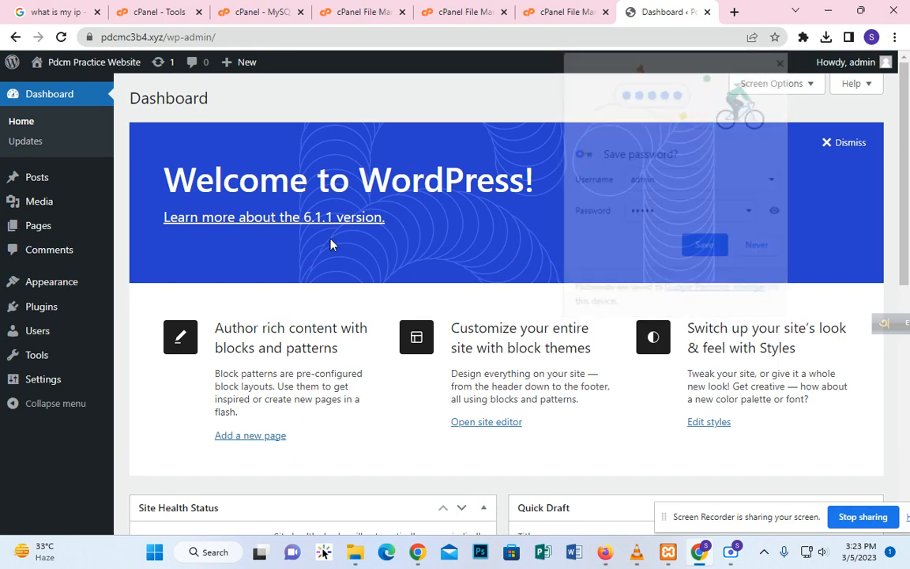
scroll(474, 253, down, 1)
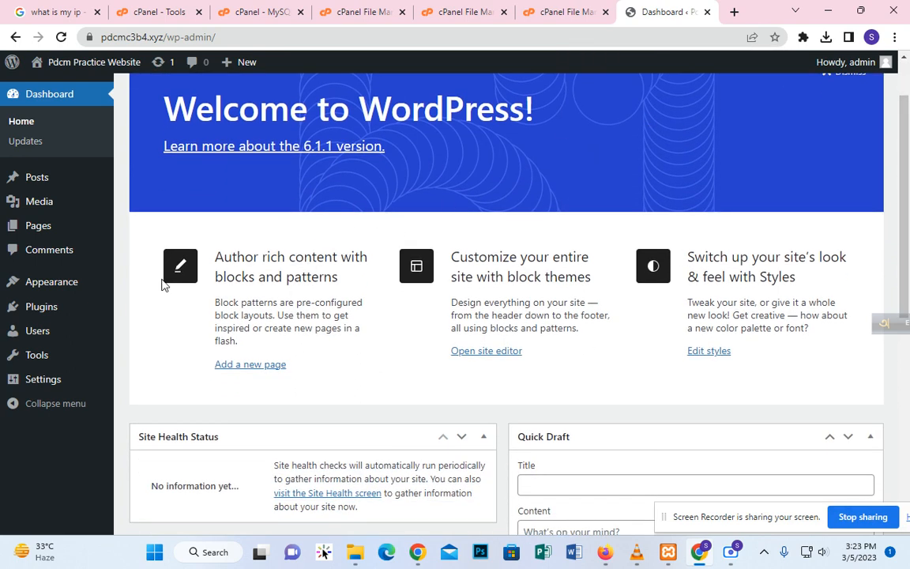
scroll(162, 285, up, 1)
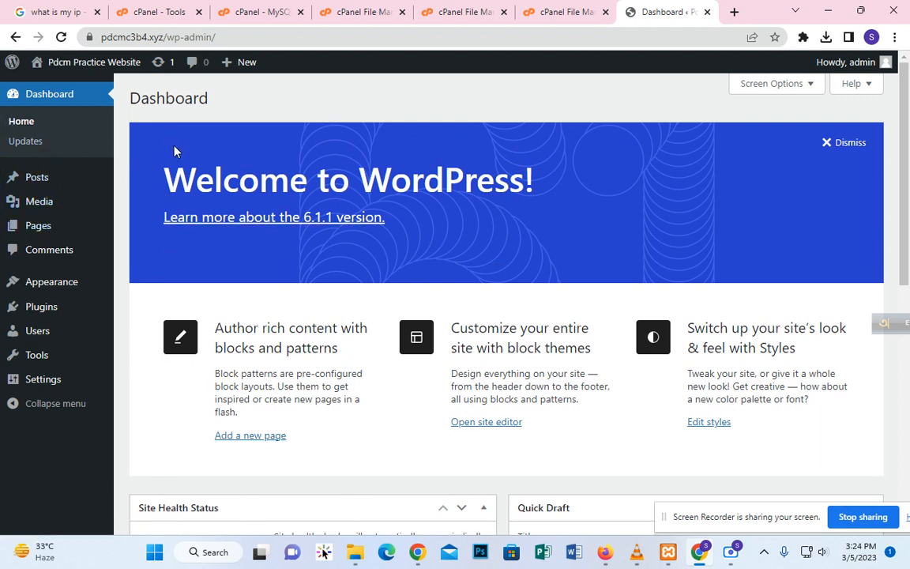
mouse_move(44, 175)
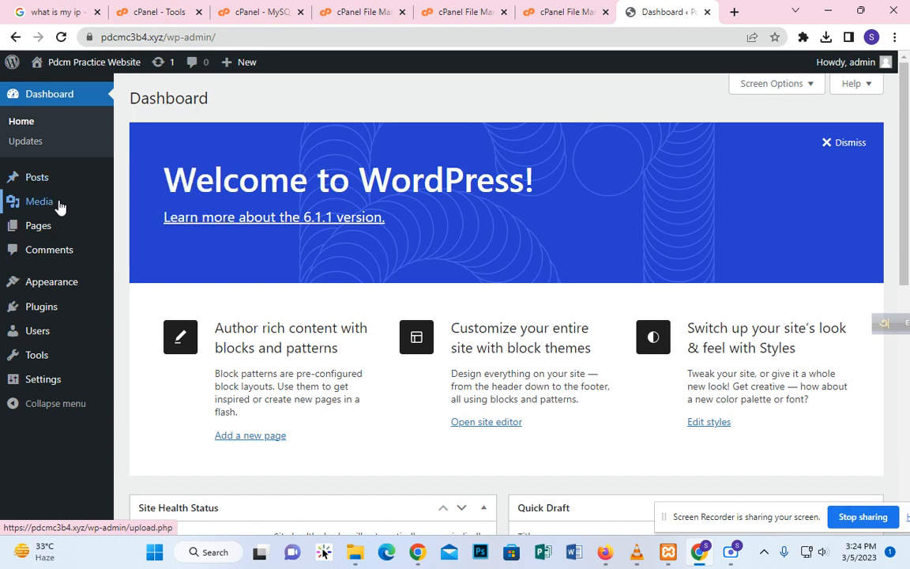
mouse_move(59, 203)
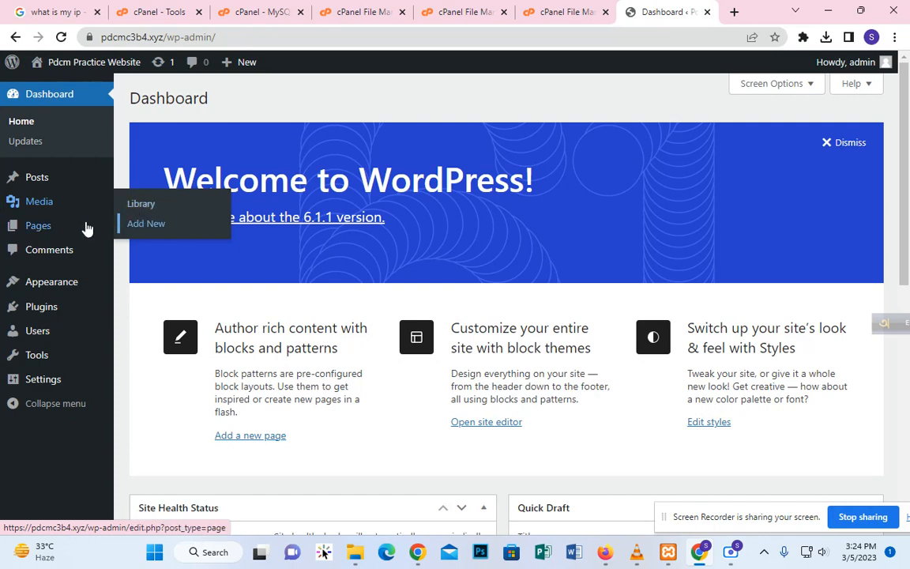
mouse_move(45, 229)
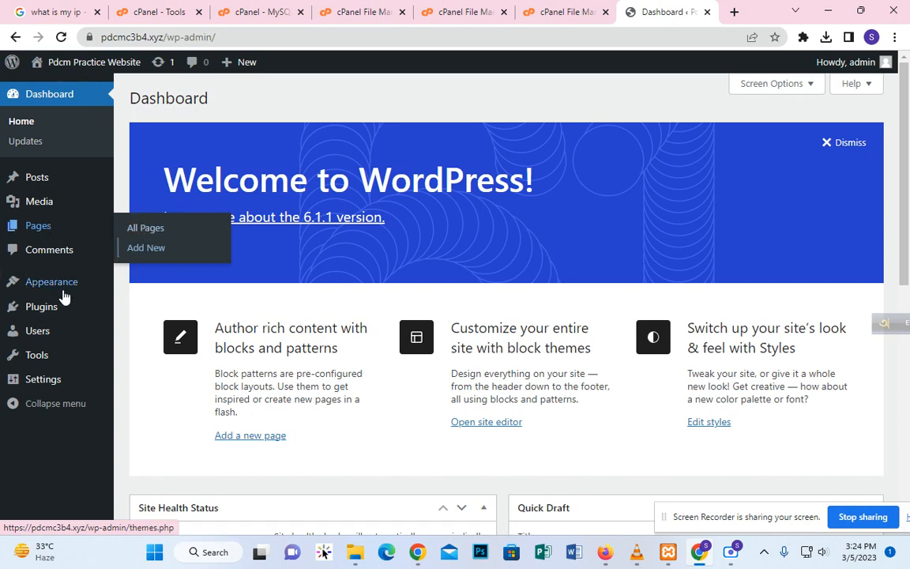
Activate the Twenty Twenty-One theme from Appearance > Themes.
mouse_move(62, 292)
click(150, 289)
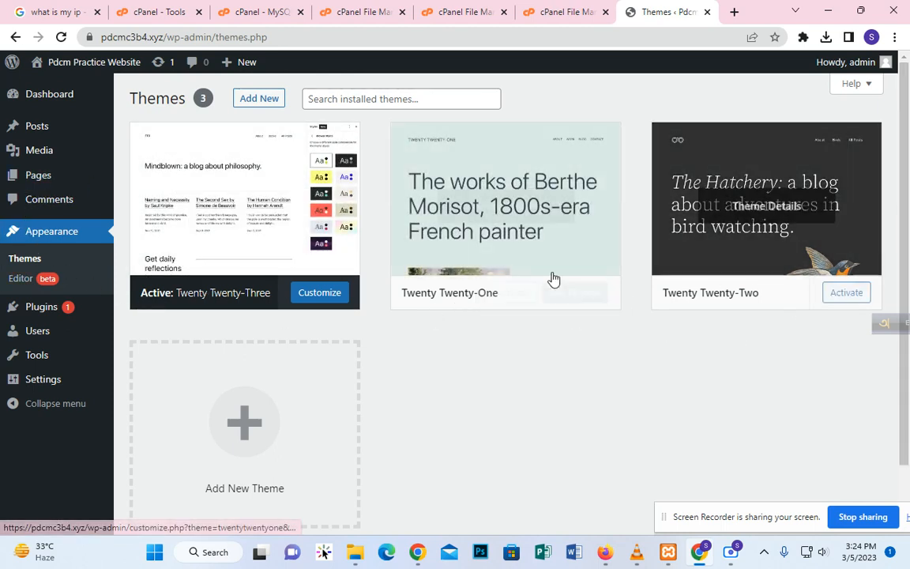
click(513, 292)
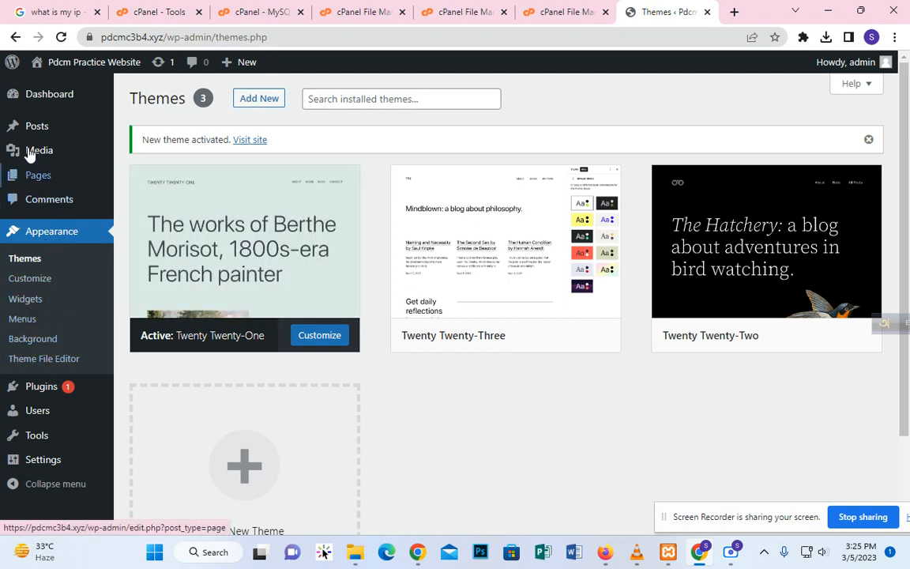
mouse_move(52, 73)
right_click(48, 93)
click(65, 98)
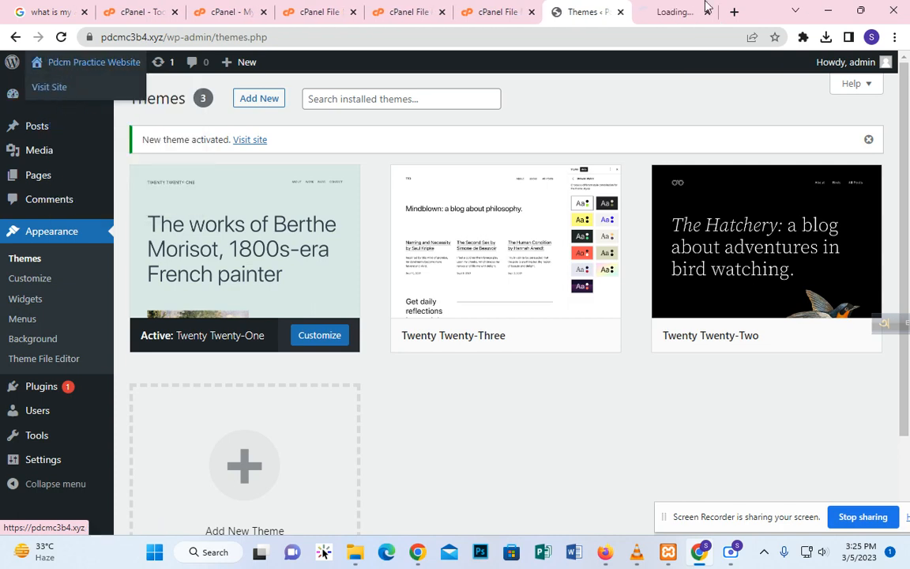
click(667, 9)
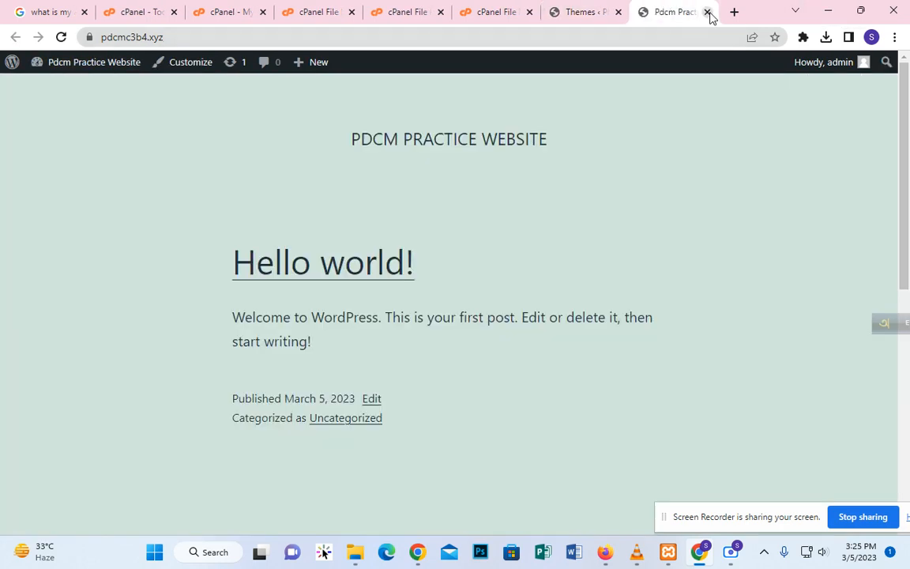
click(708, 12)
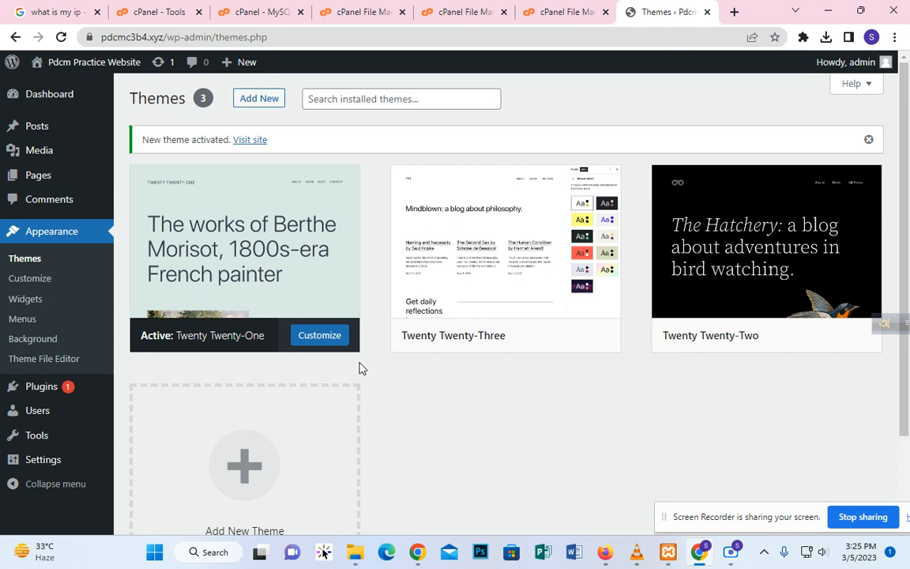
mouse_move(85, 394)
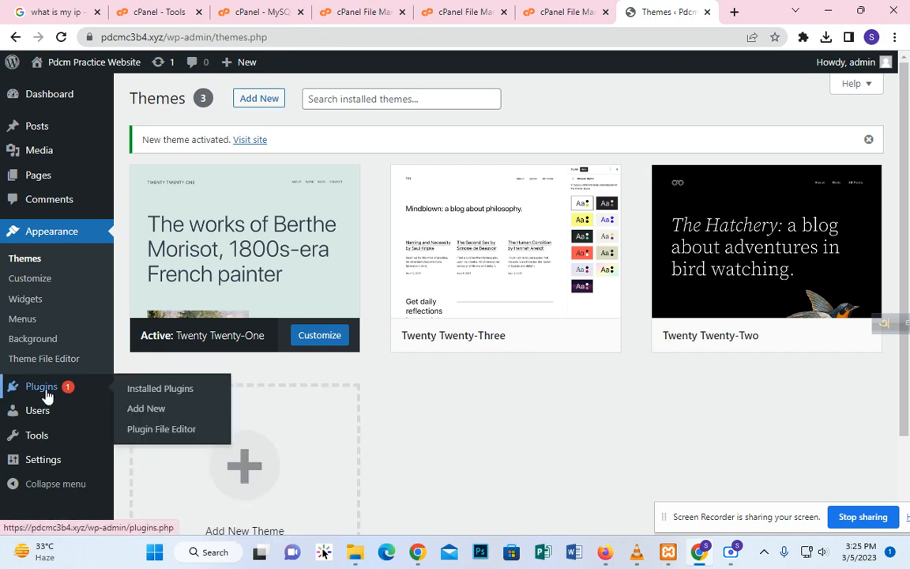